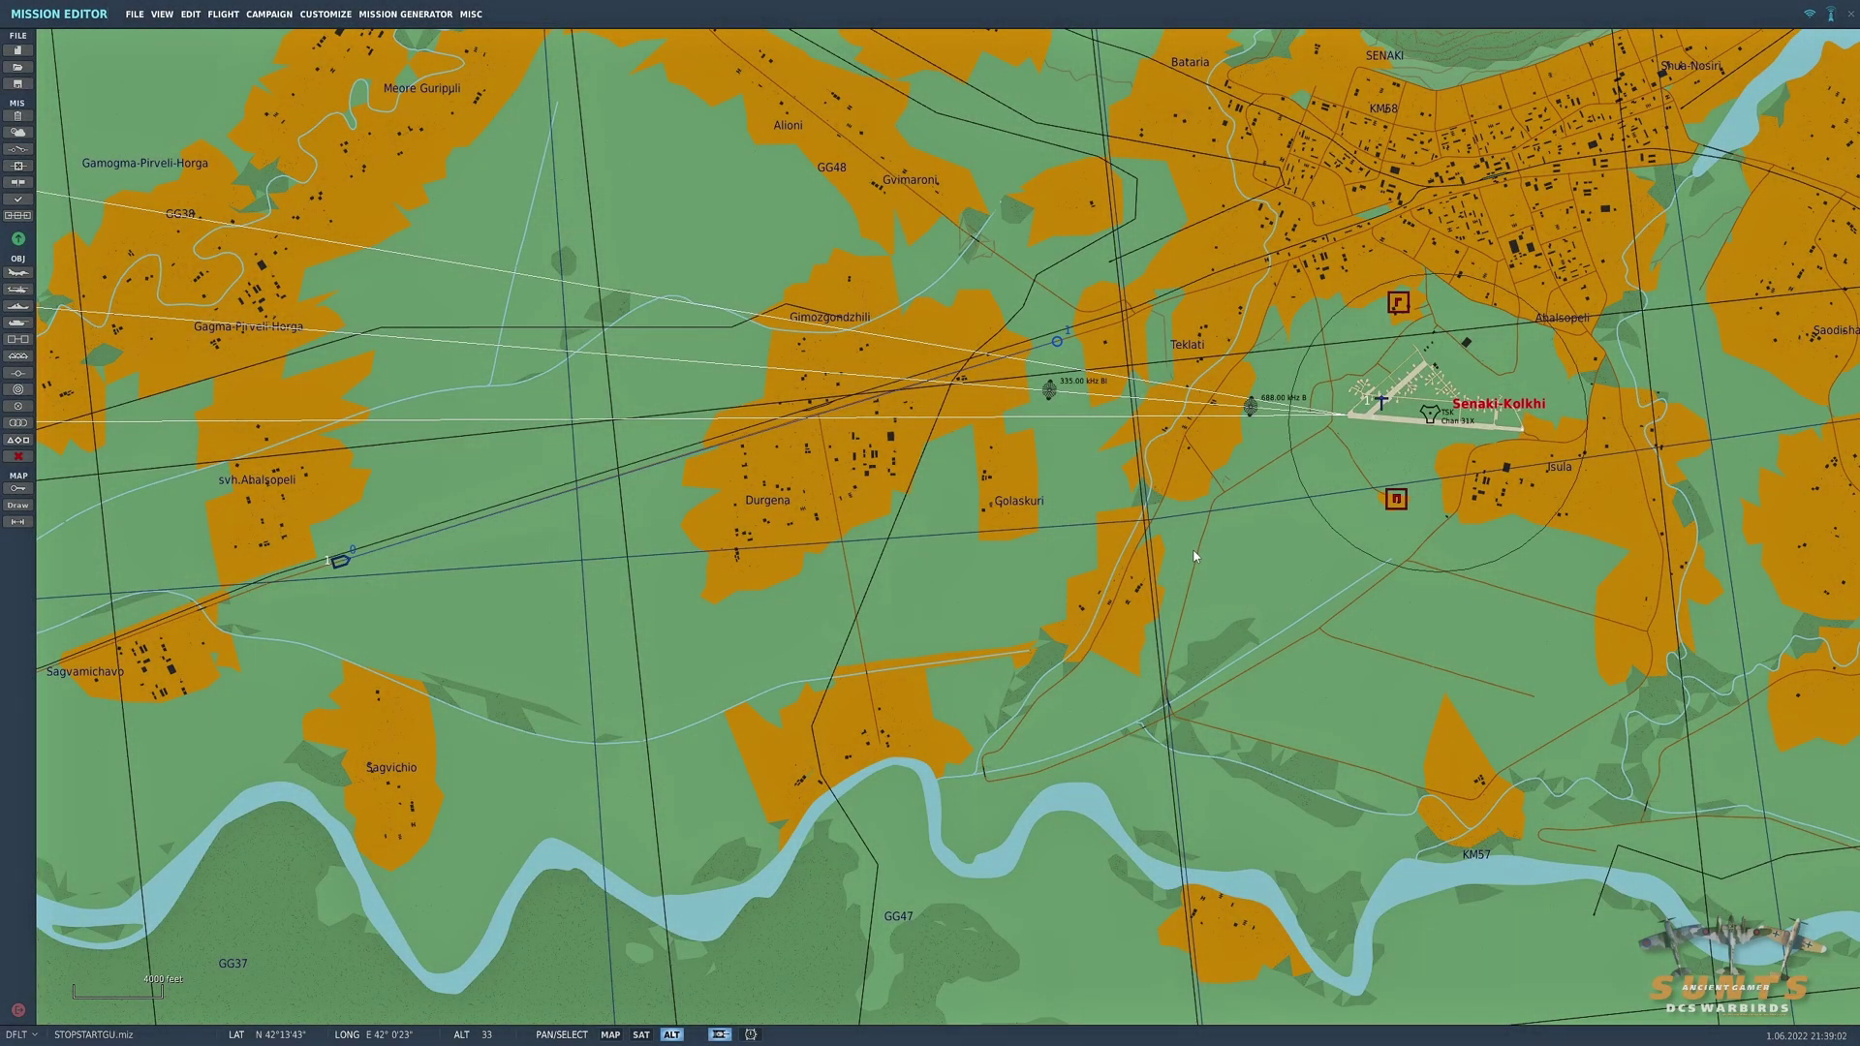
- Inspect the Aerial-1 aircraft group's properties, then select the ground vehicle group
{"action": "left_click", "coordinate": [1380, 402]}
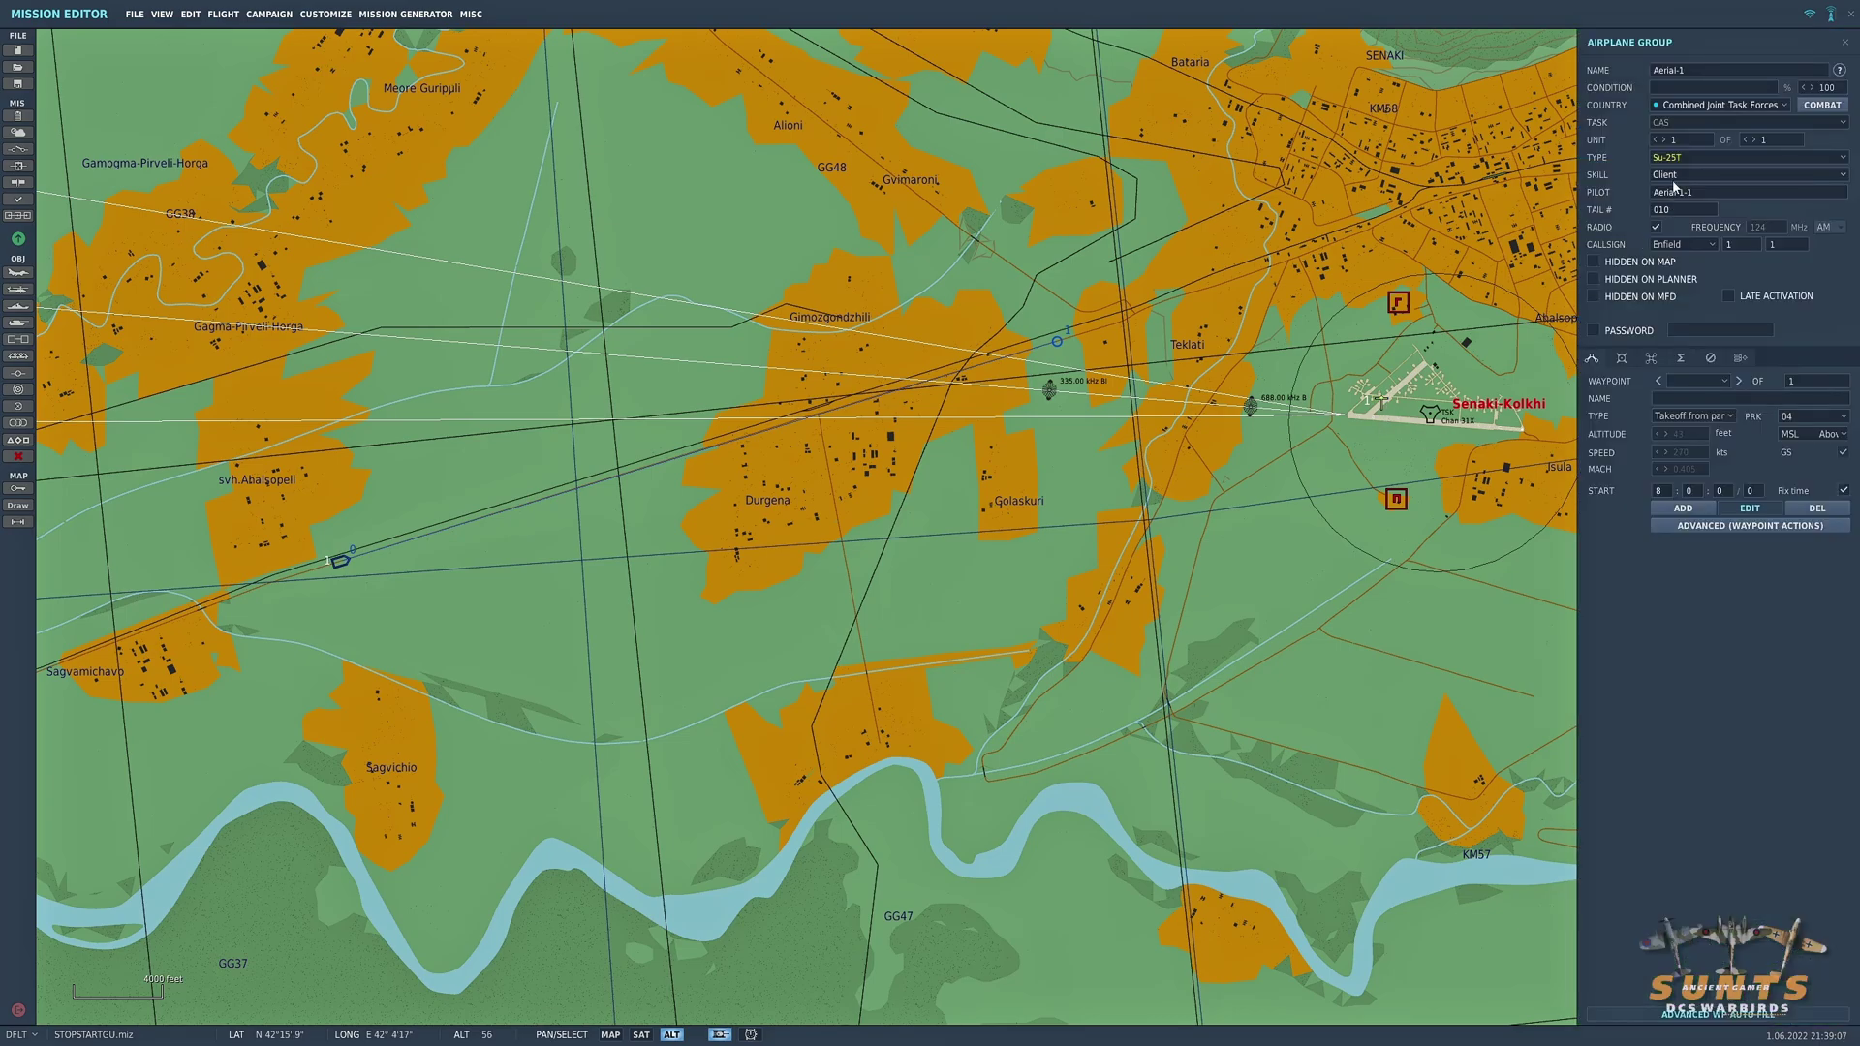
{"action": "left_click", "coordinate": [360, 580]}
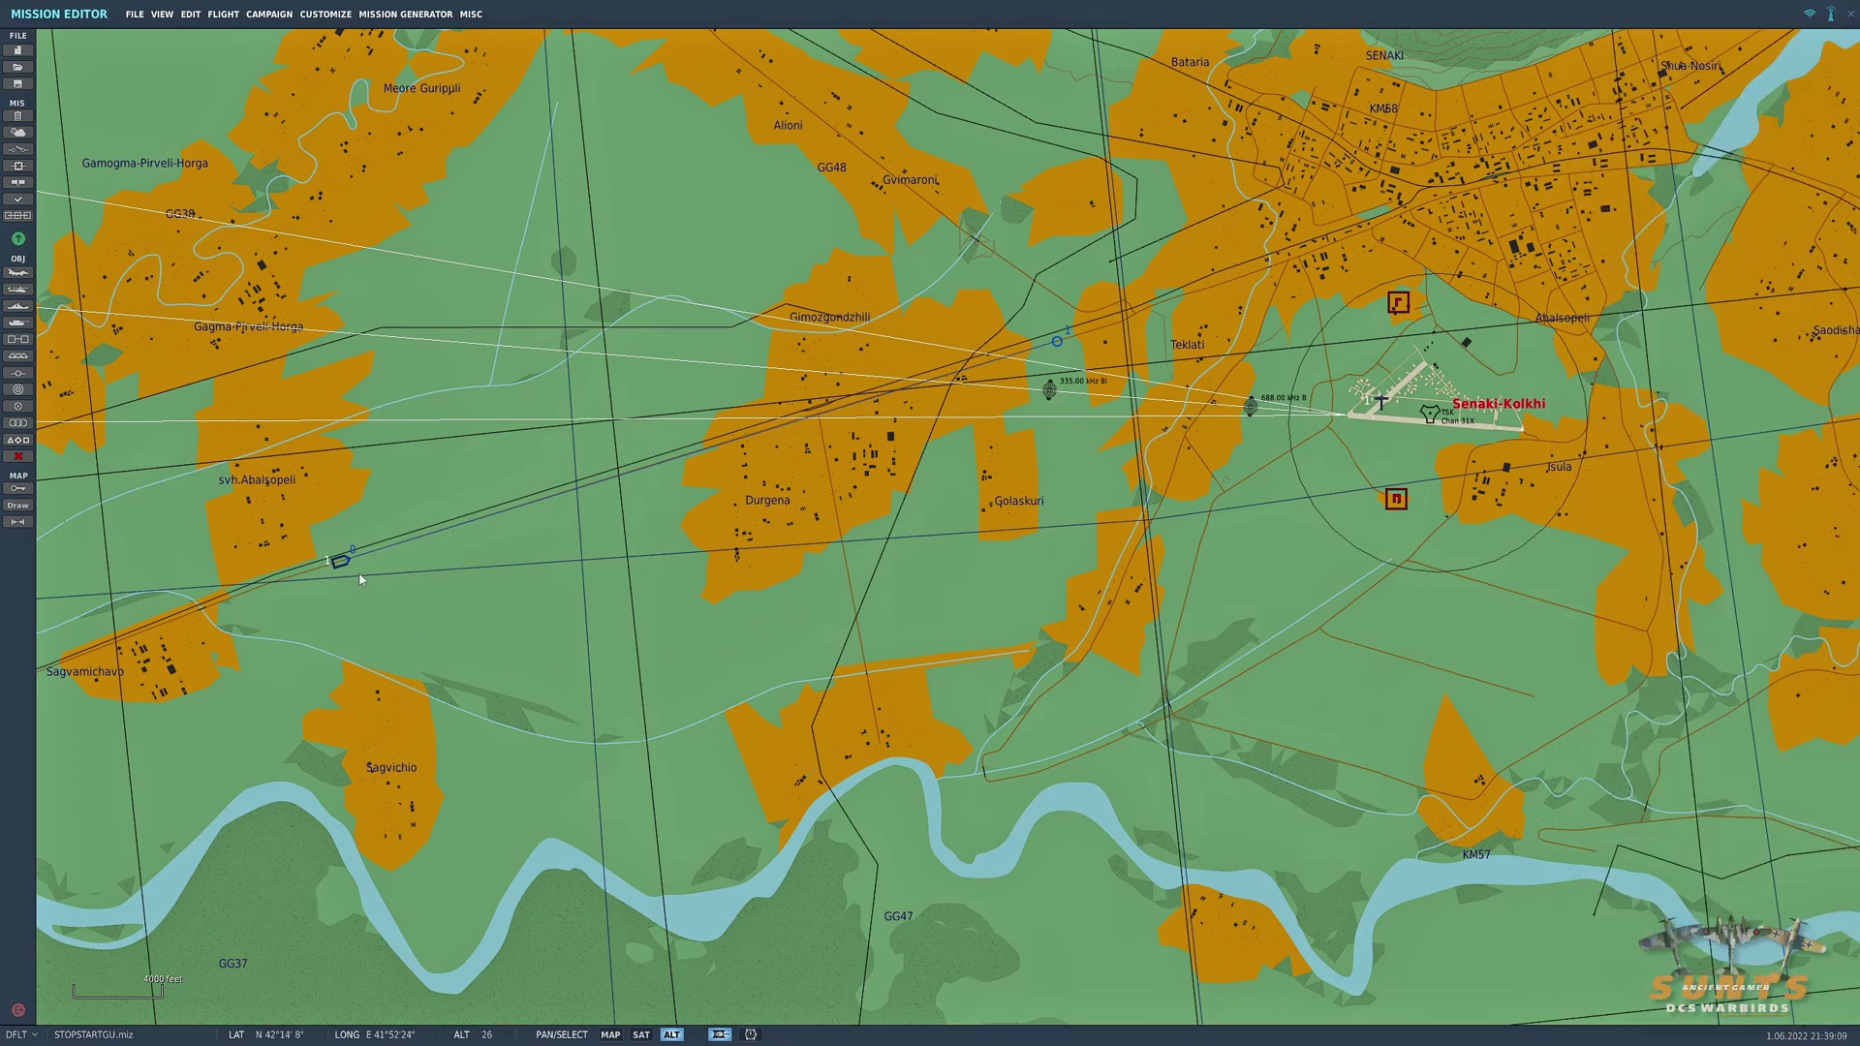
{"action": "left_click", "coordinate": [341, 563]}
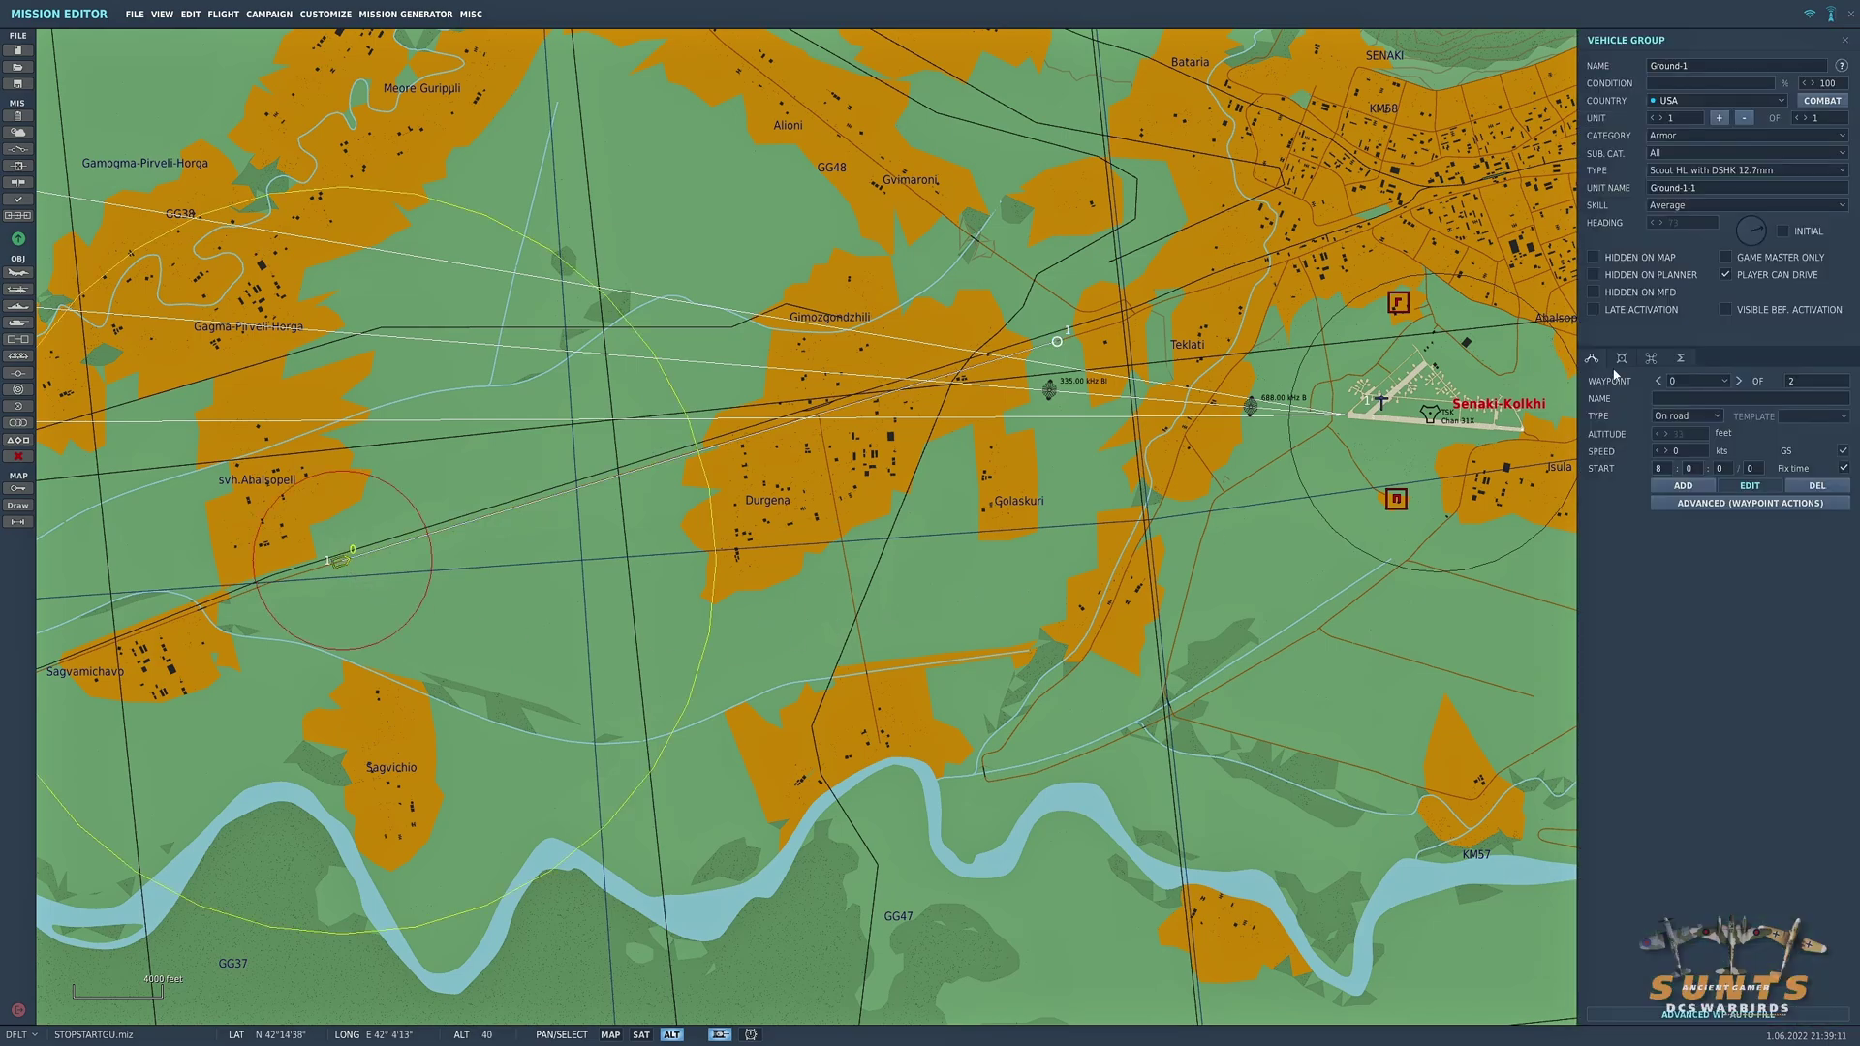
- View and orbit the pickup truck's 3D model, then reselect the ground unit on the map
{"action": "left_click", "coordinate": [1621, 359]}
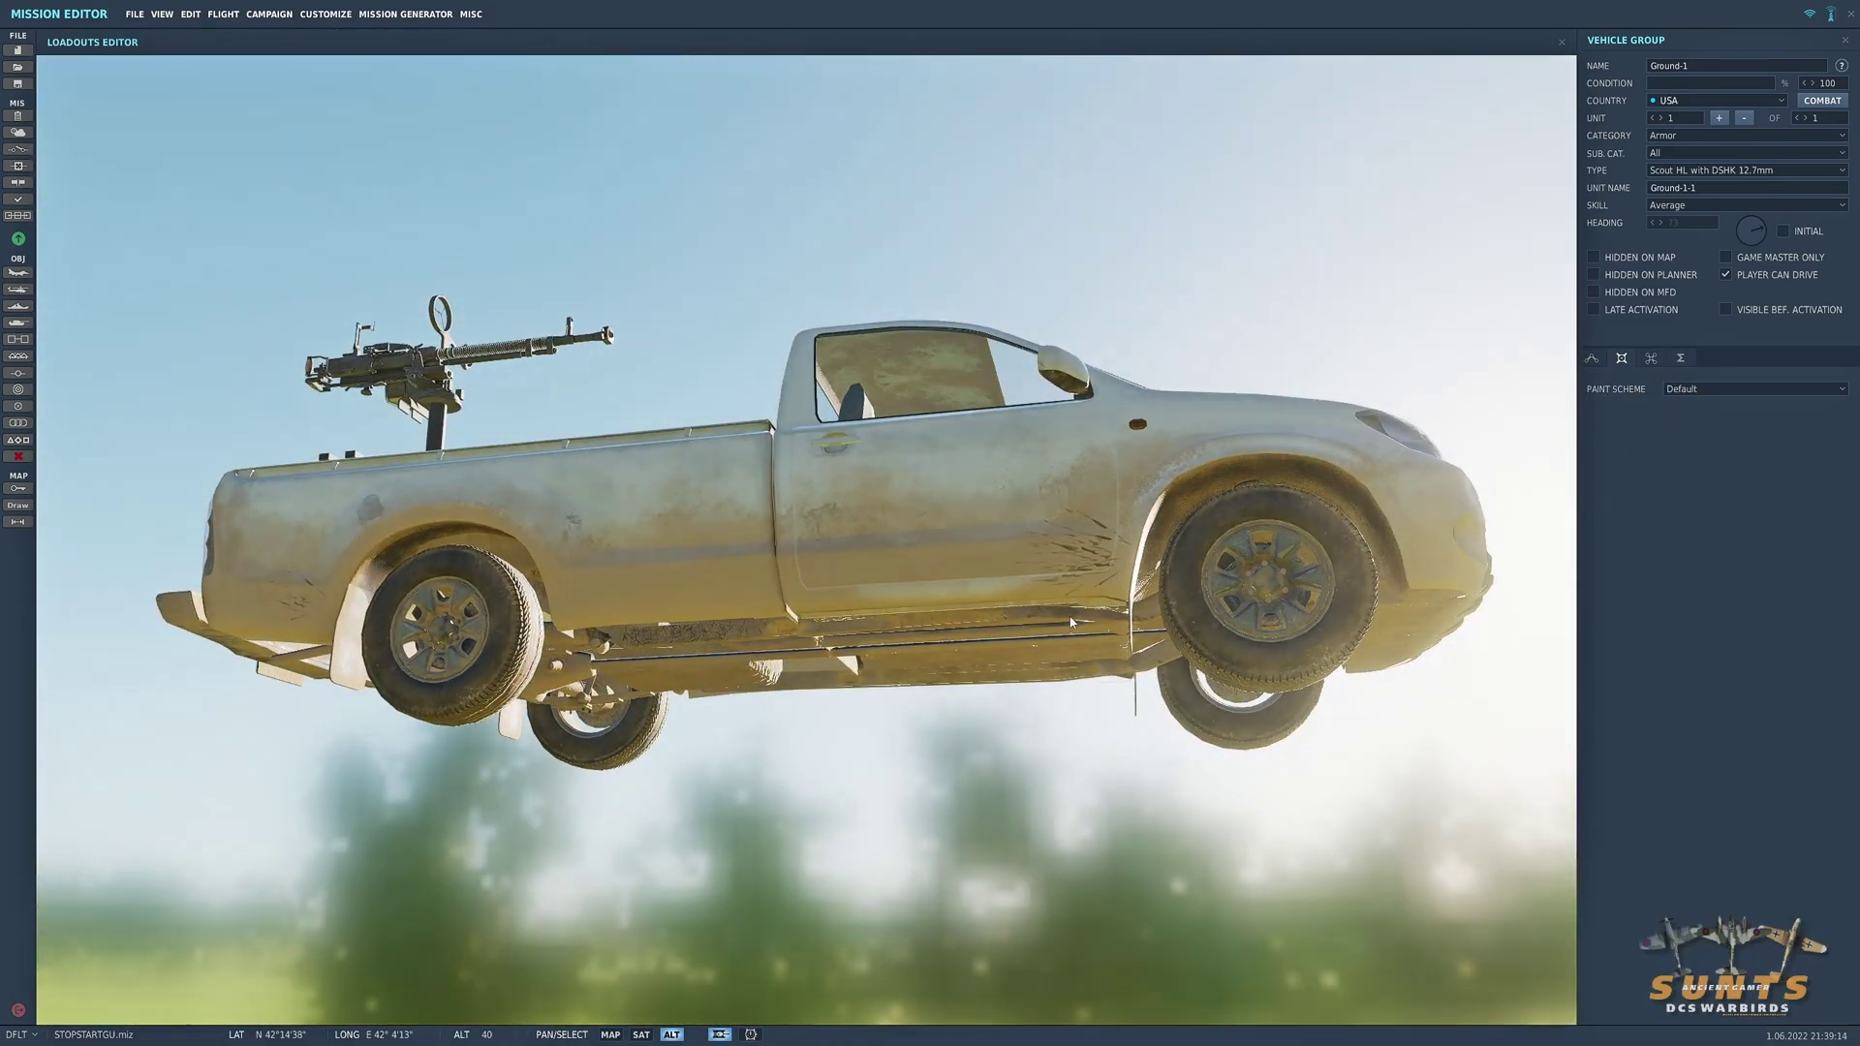
{"action": "left_click_drag", "start_coordinate": [1071, 622], "coordinate": [1494, 435]}
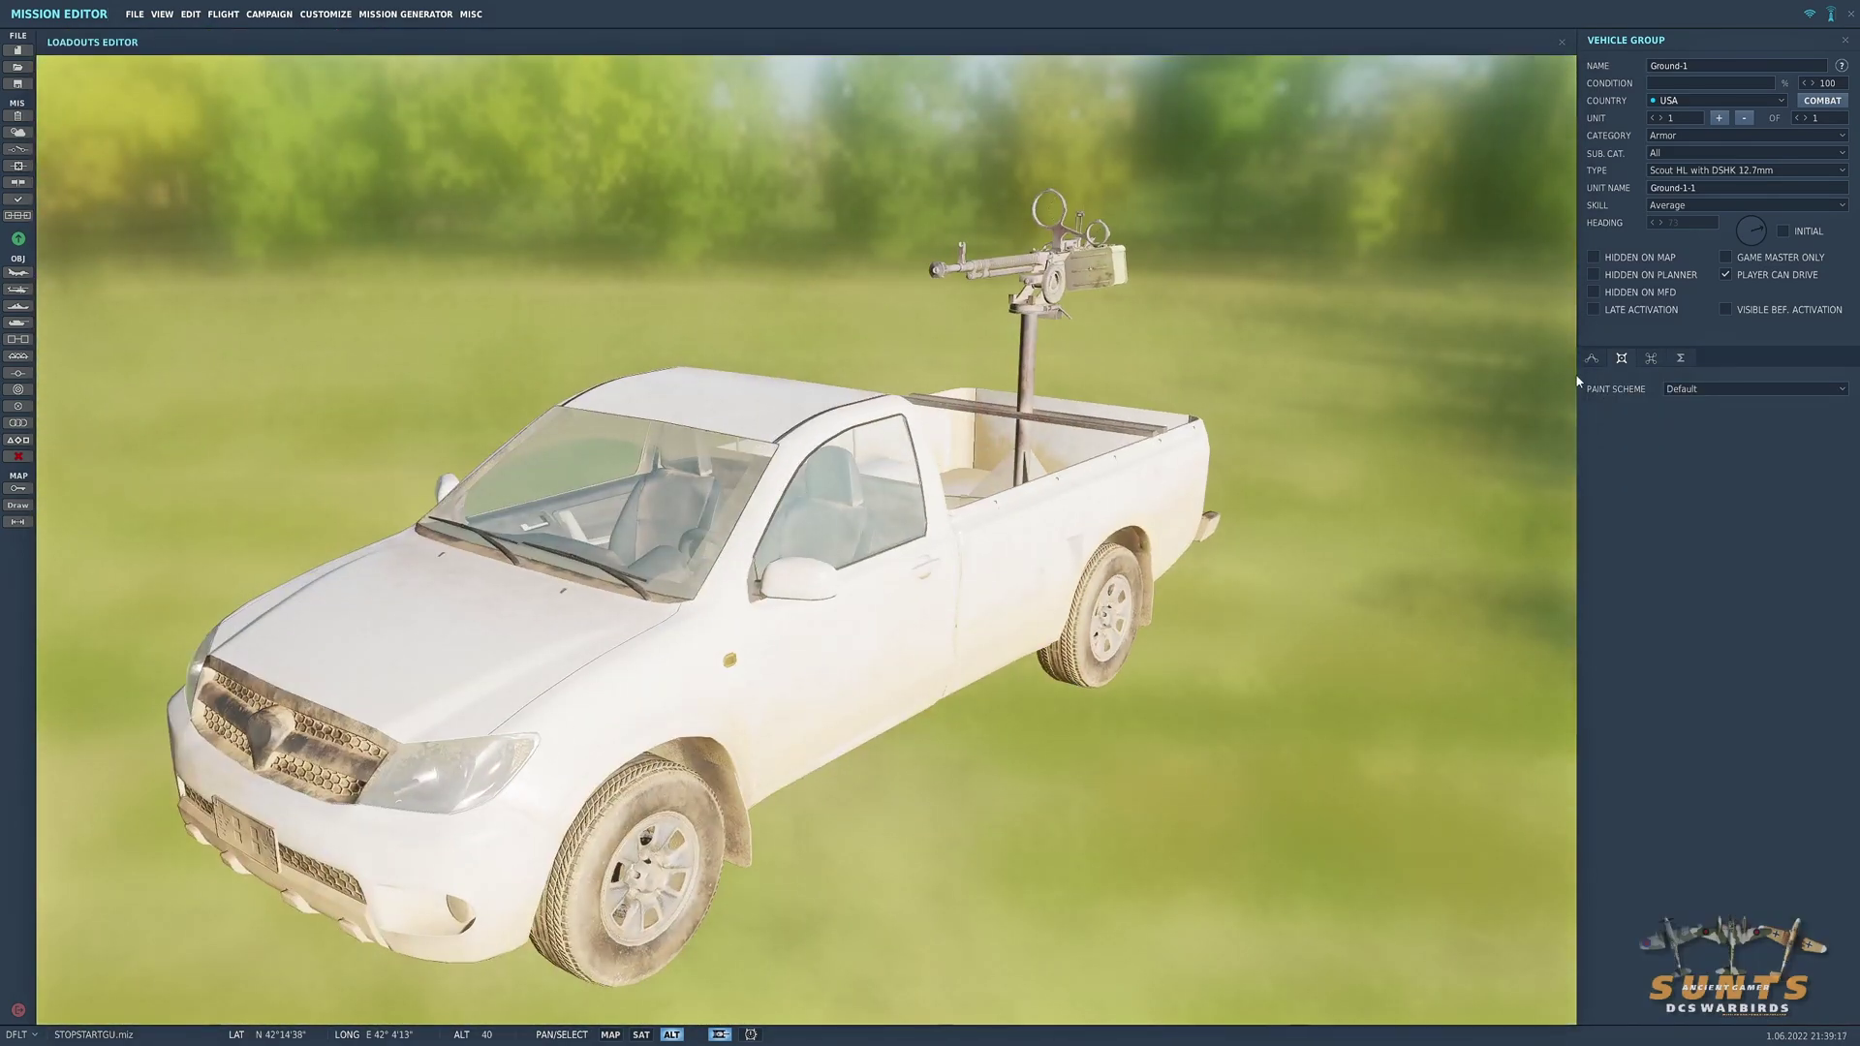
{"action": "left_click", "coordinate": [1845, 40]}
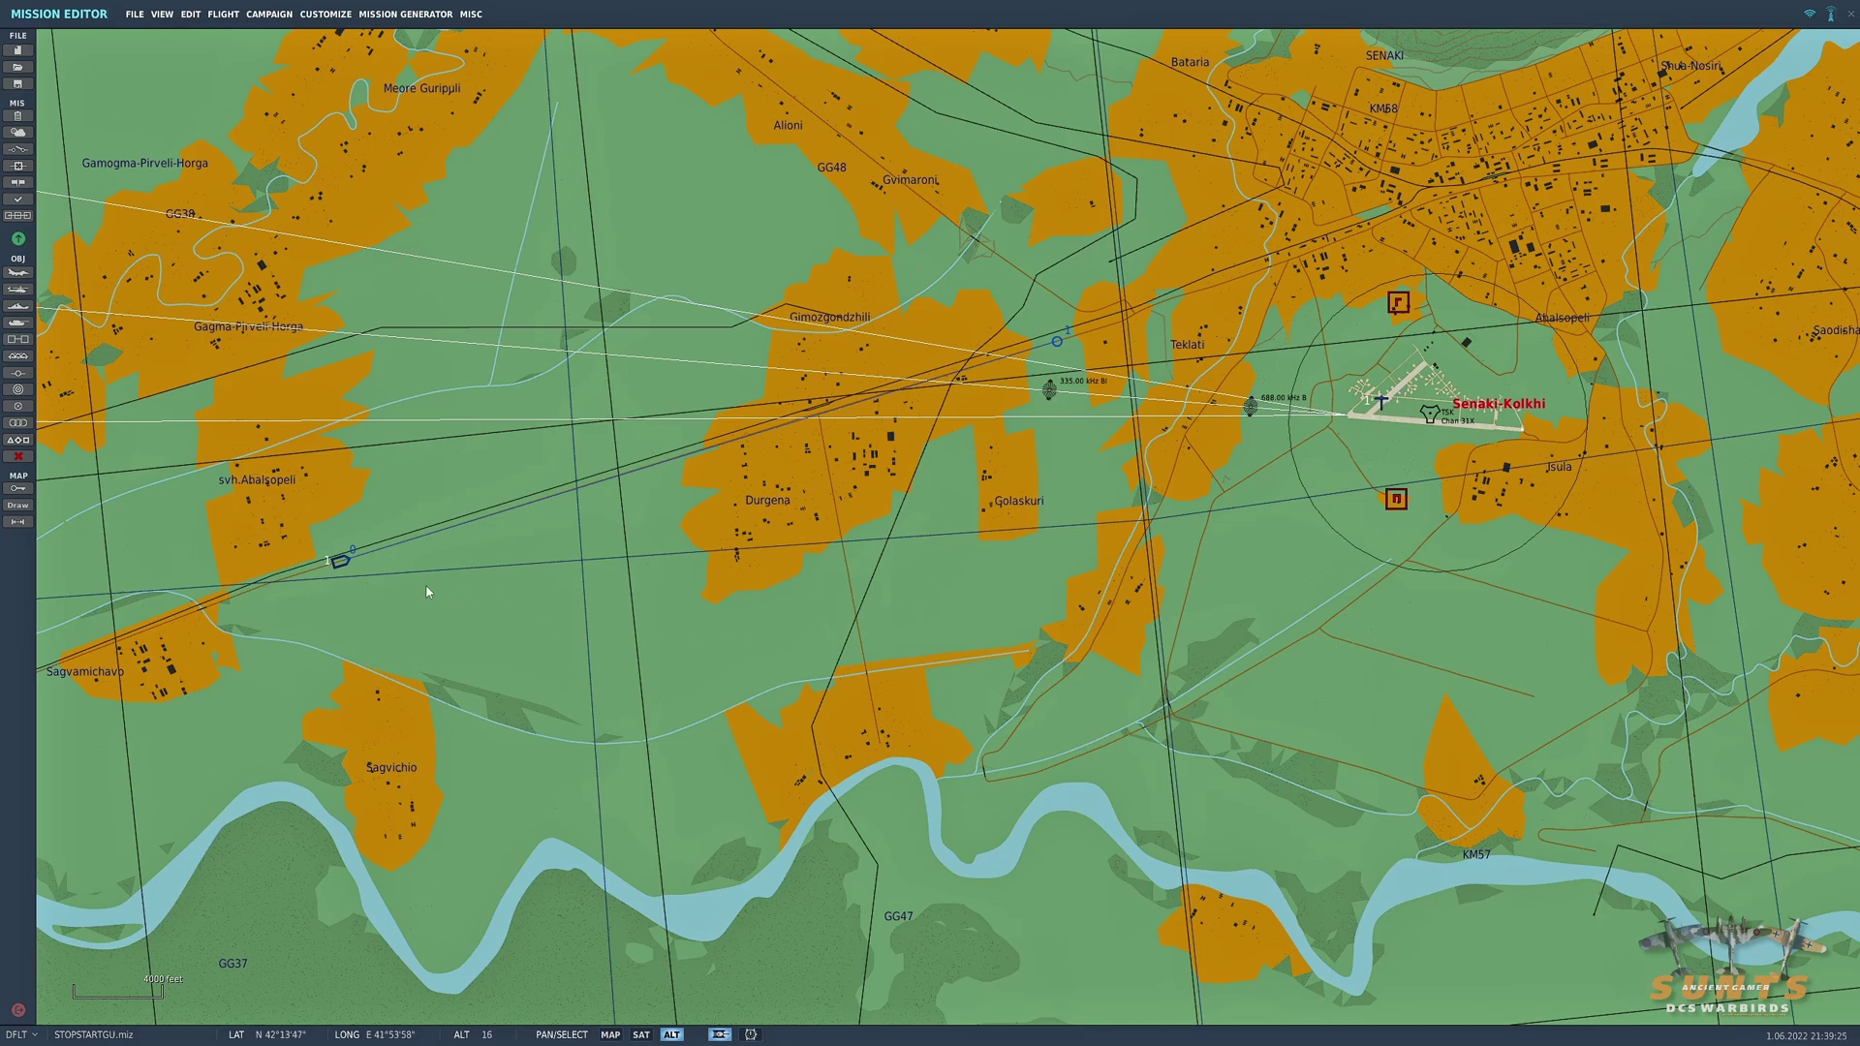
{"action": "left_click", "coordinate": [344, 564]}
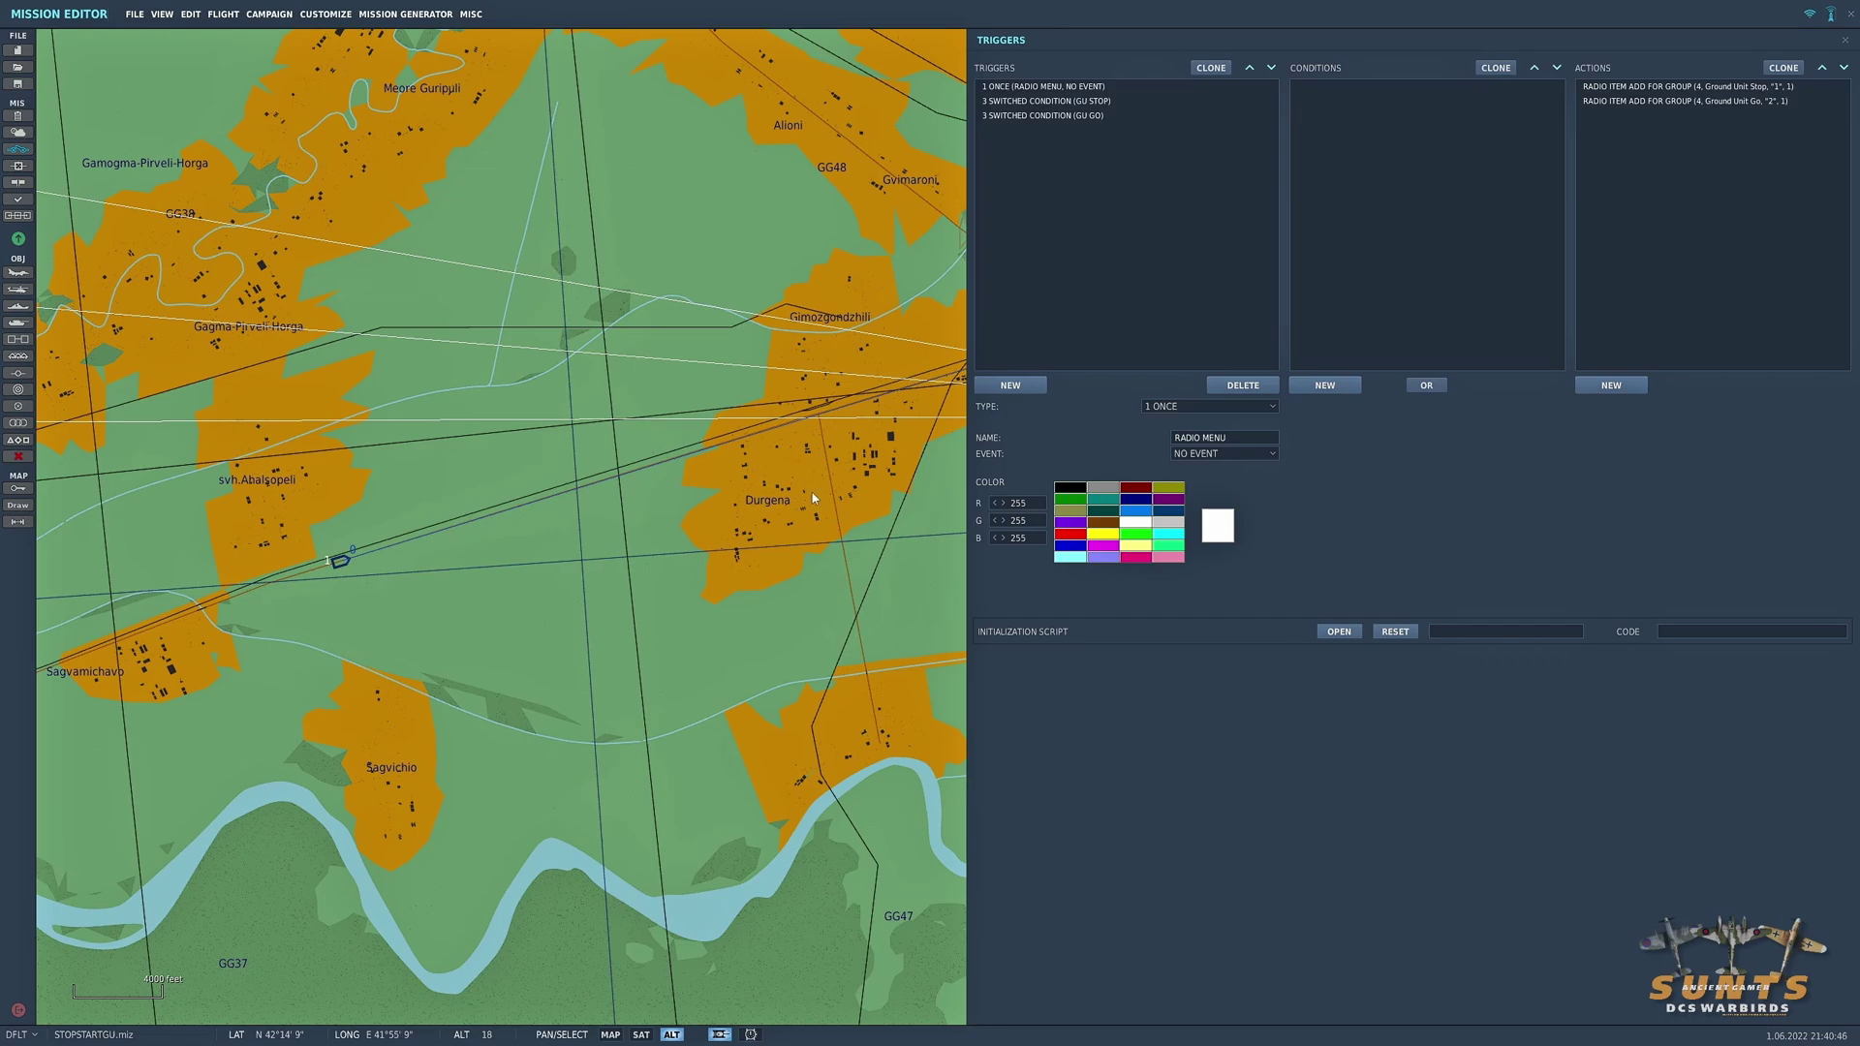
- In RADIO MENU, inspect the Ground Unit Stop (flag 1) and Ground Unit Go (flag 2) items
{"action": "left_click", "coordinate": [1062, 91]}
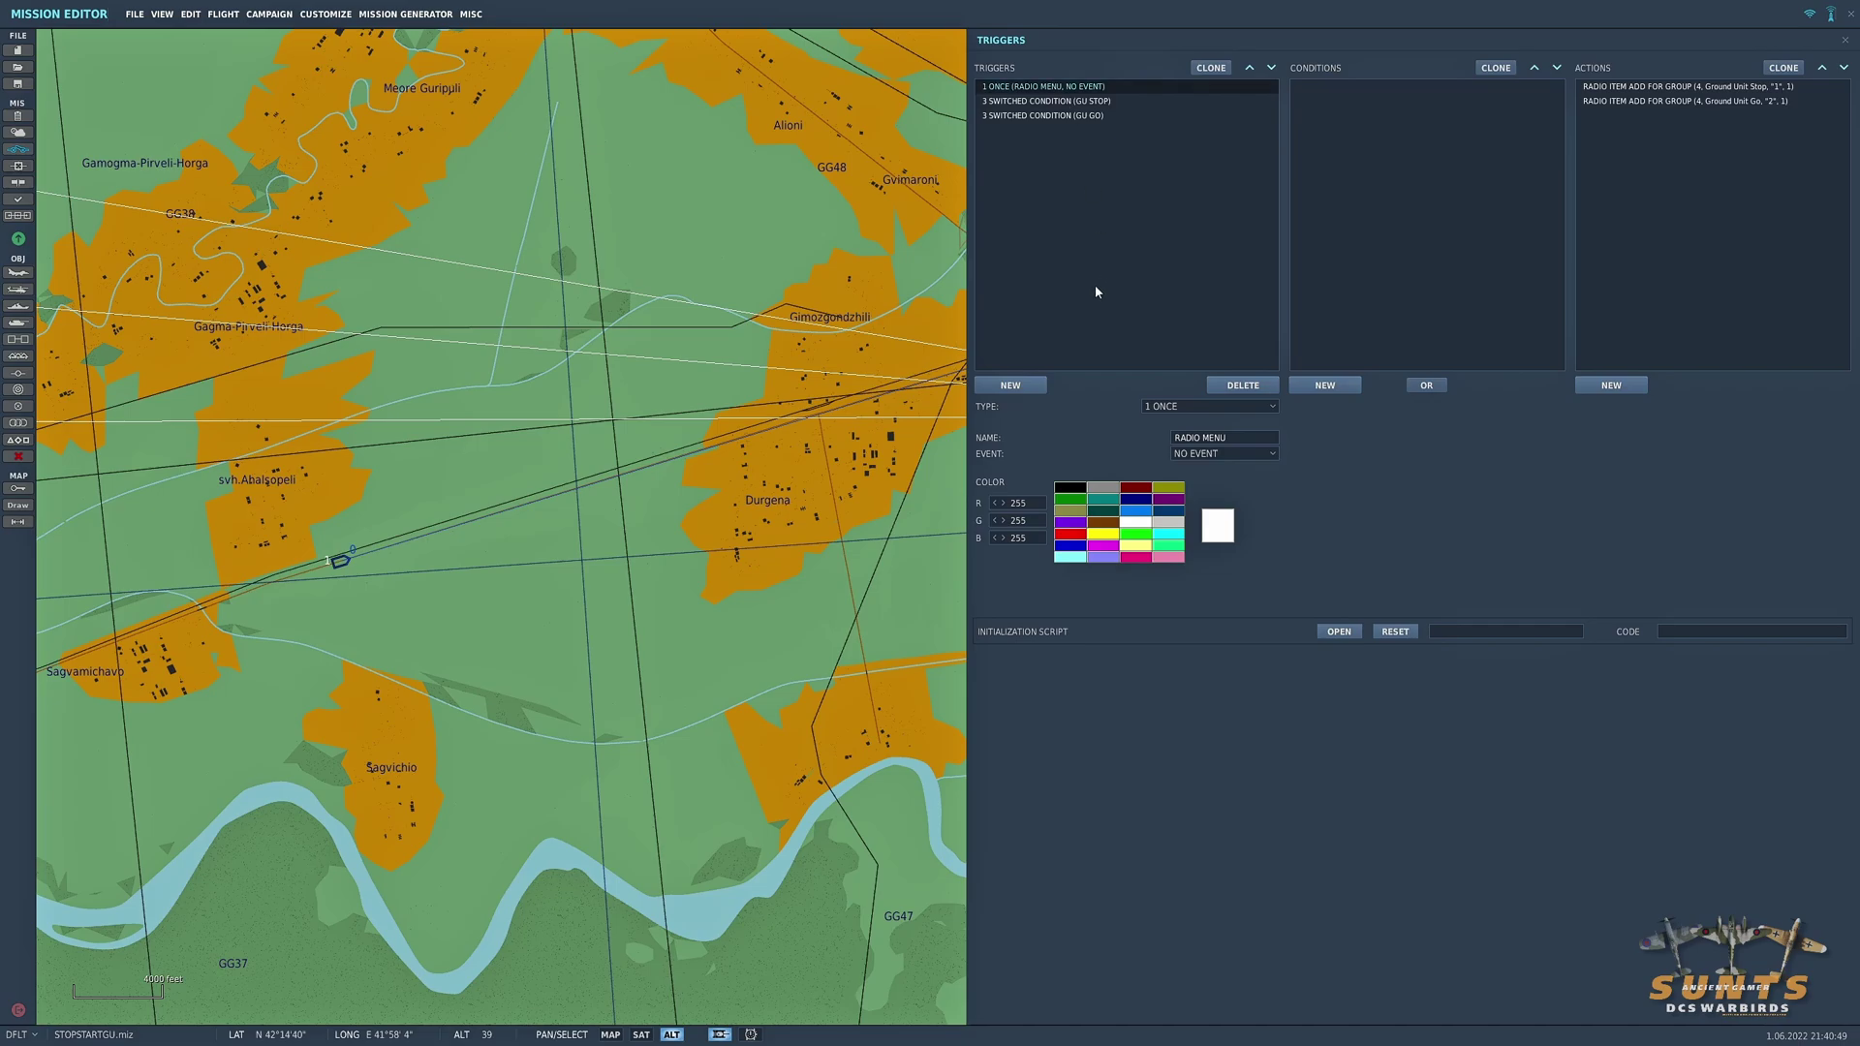
{"action": "left_click", "coordinate": [1683, 89]}
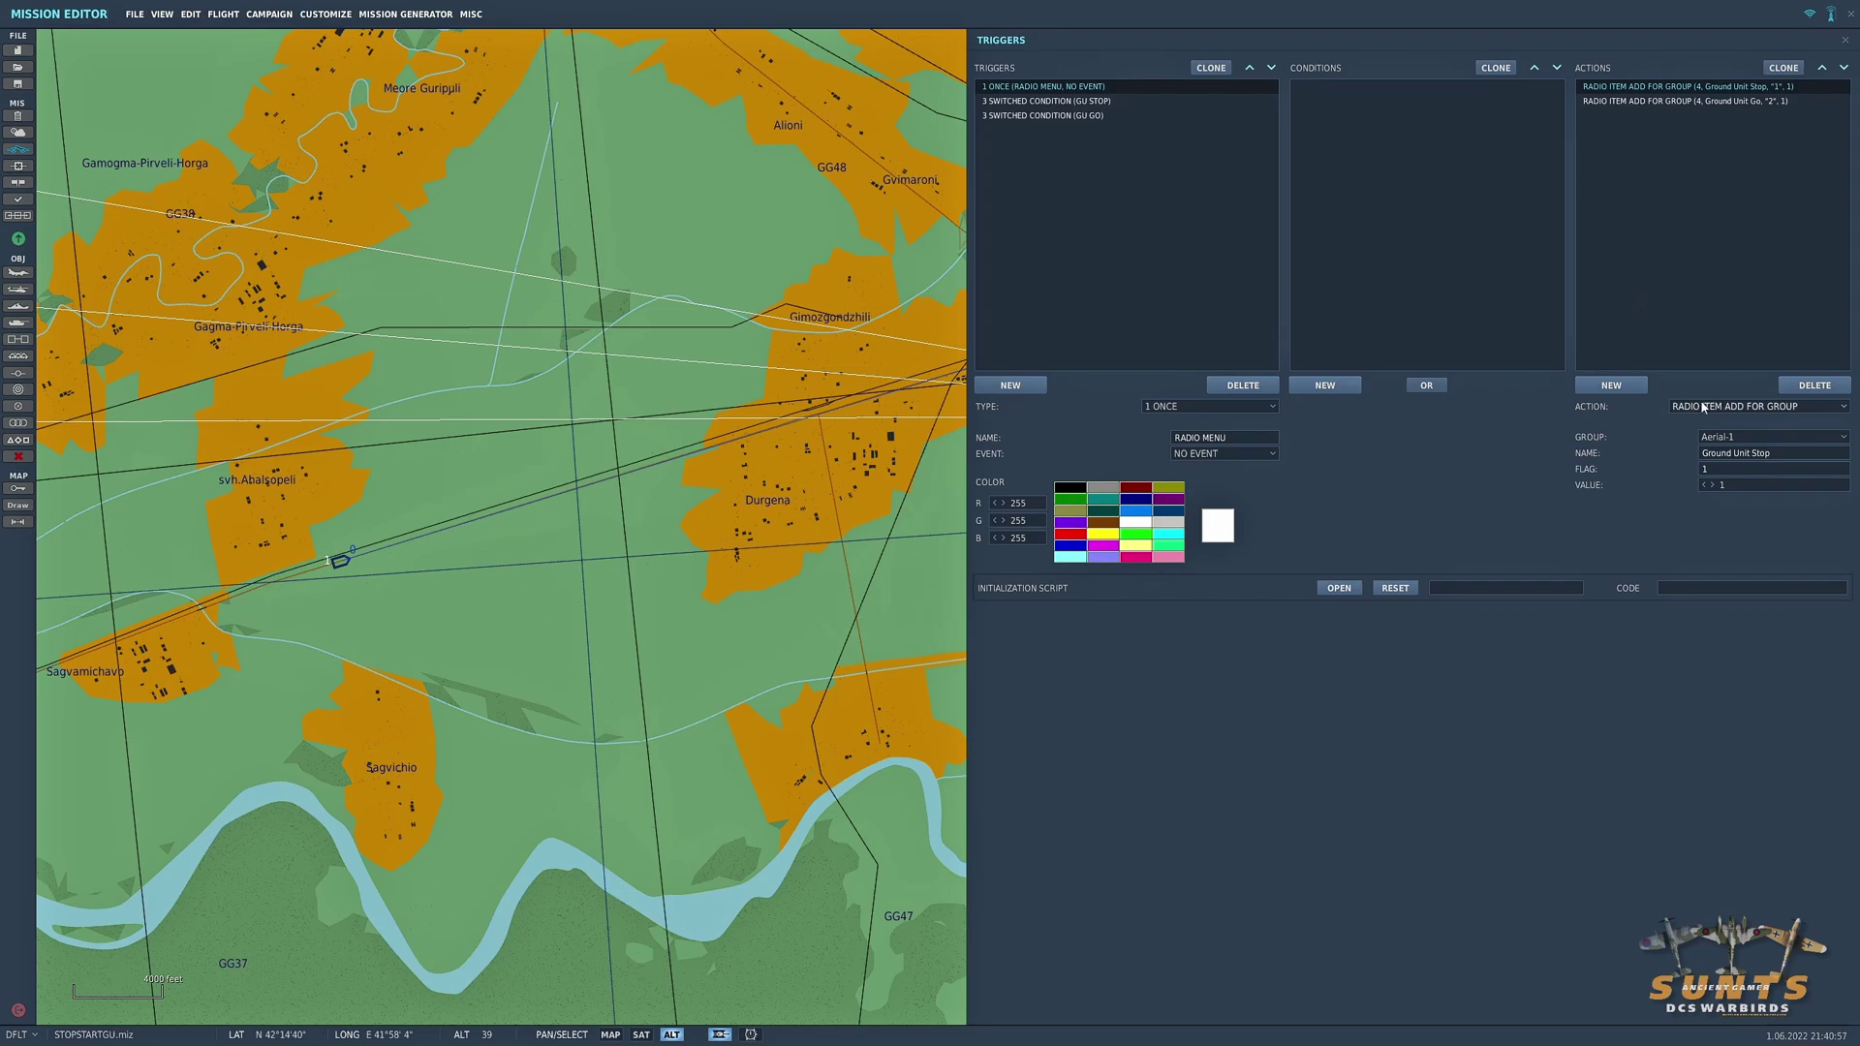
{"action": "scroll", "coordinate": [392, 614], "scroll_direction": "down", "scroll_amount": 4}
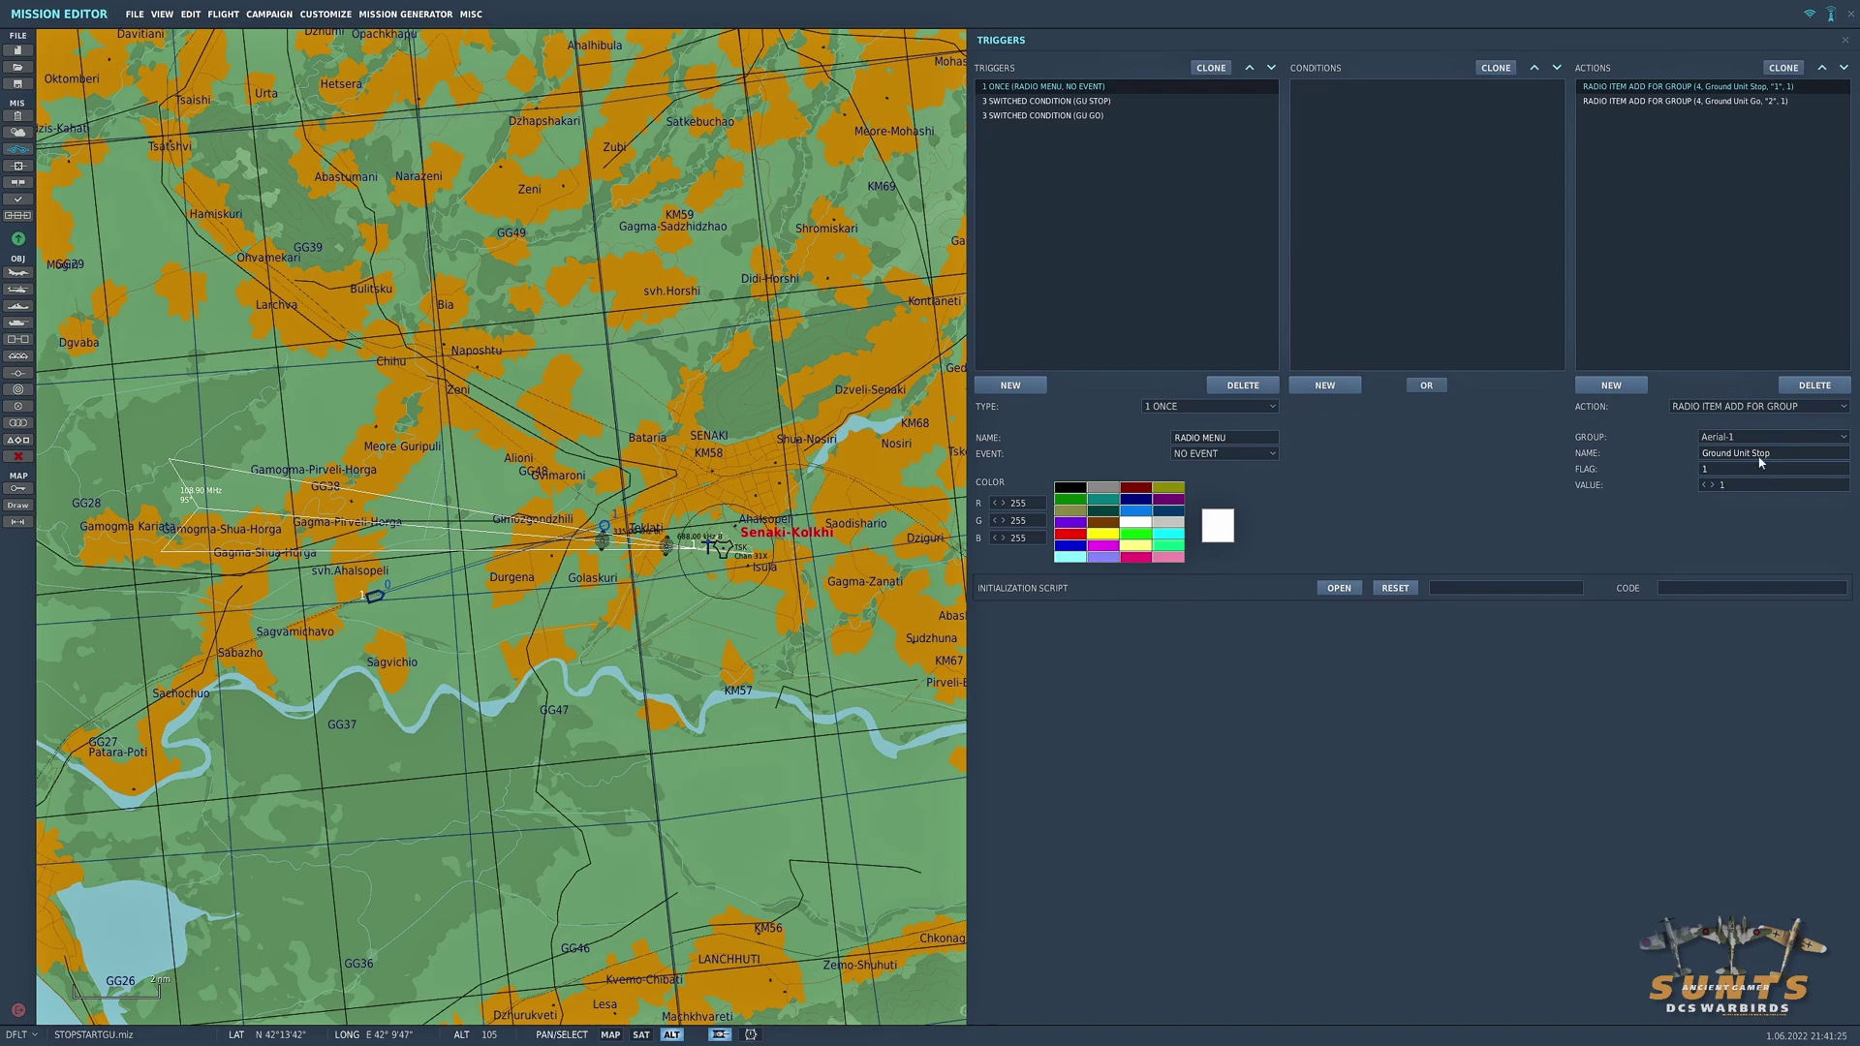
{"action": "left_click", "coordinate": [1660, 100]}
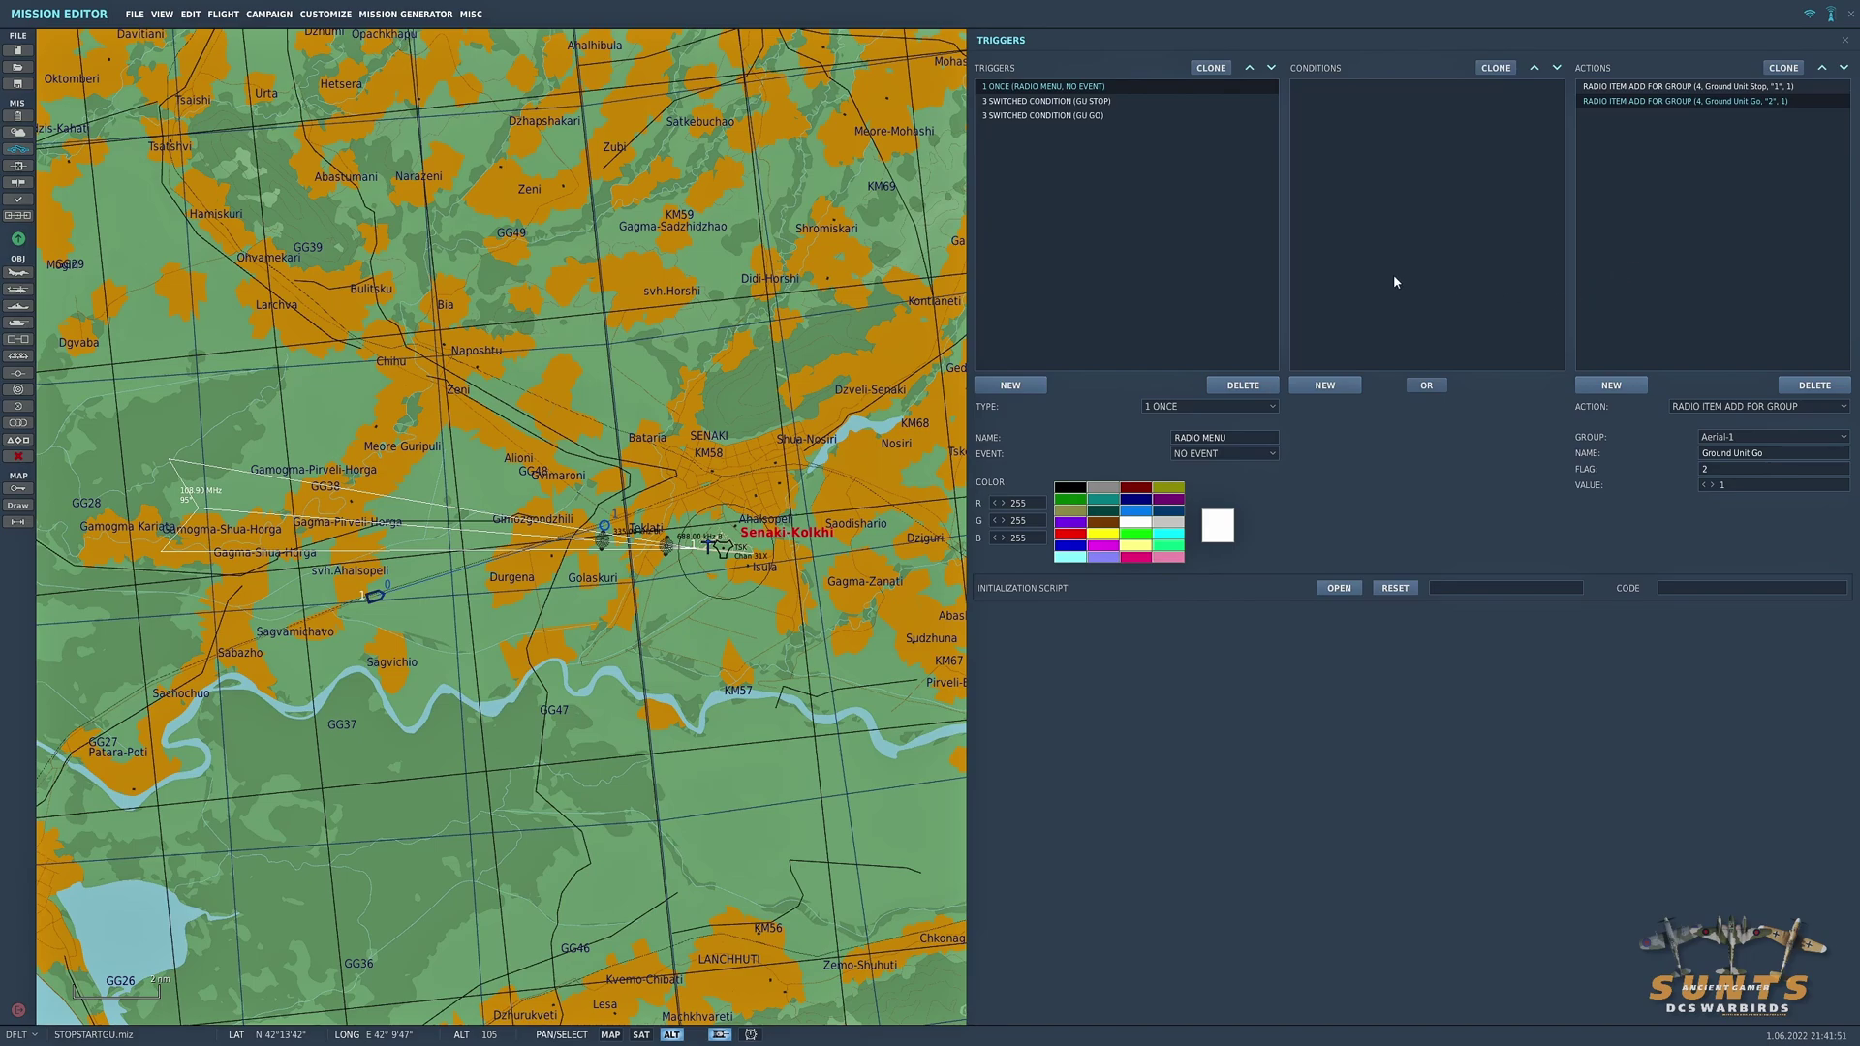
{"action": "left_click", "coordinate": [1046, 101]}
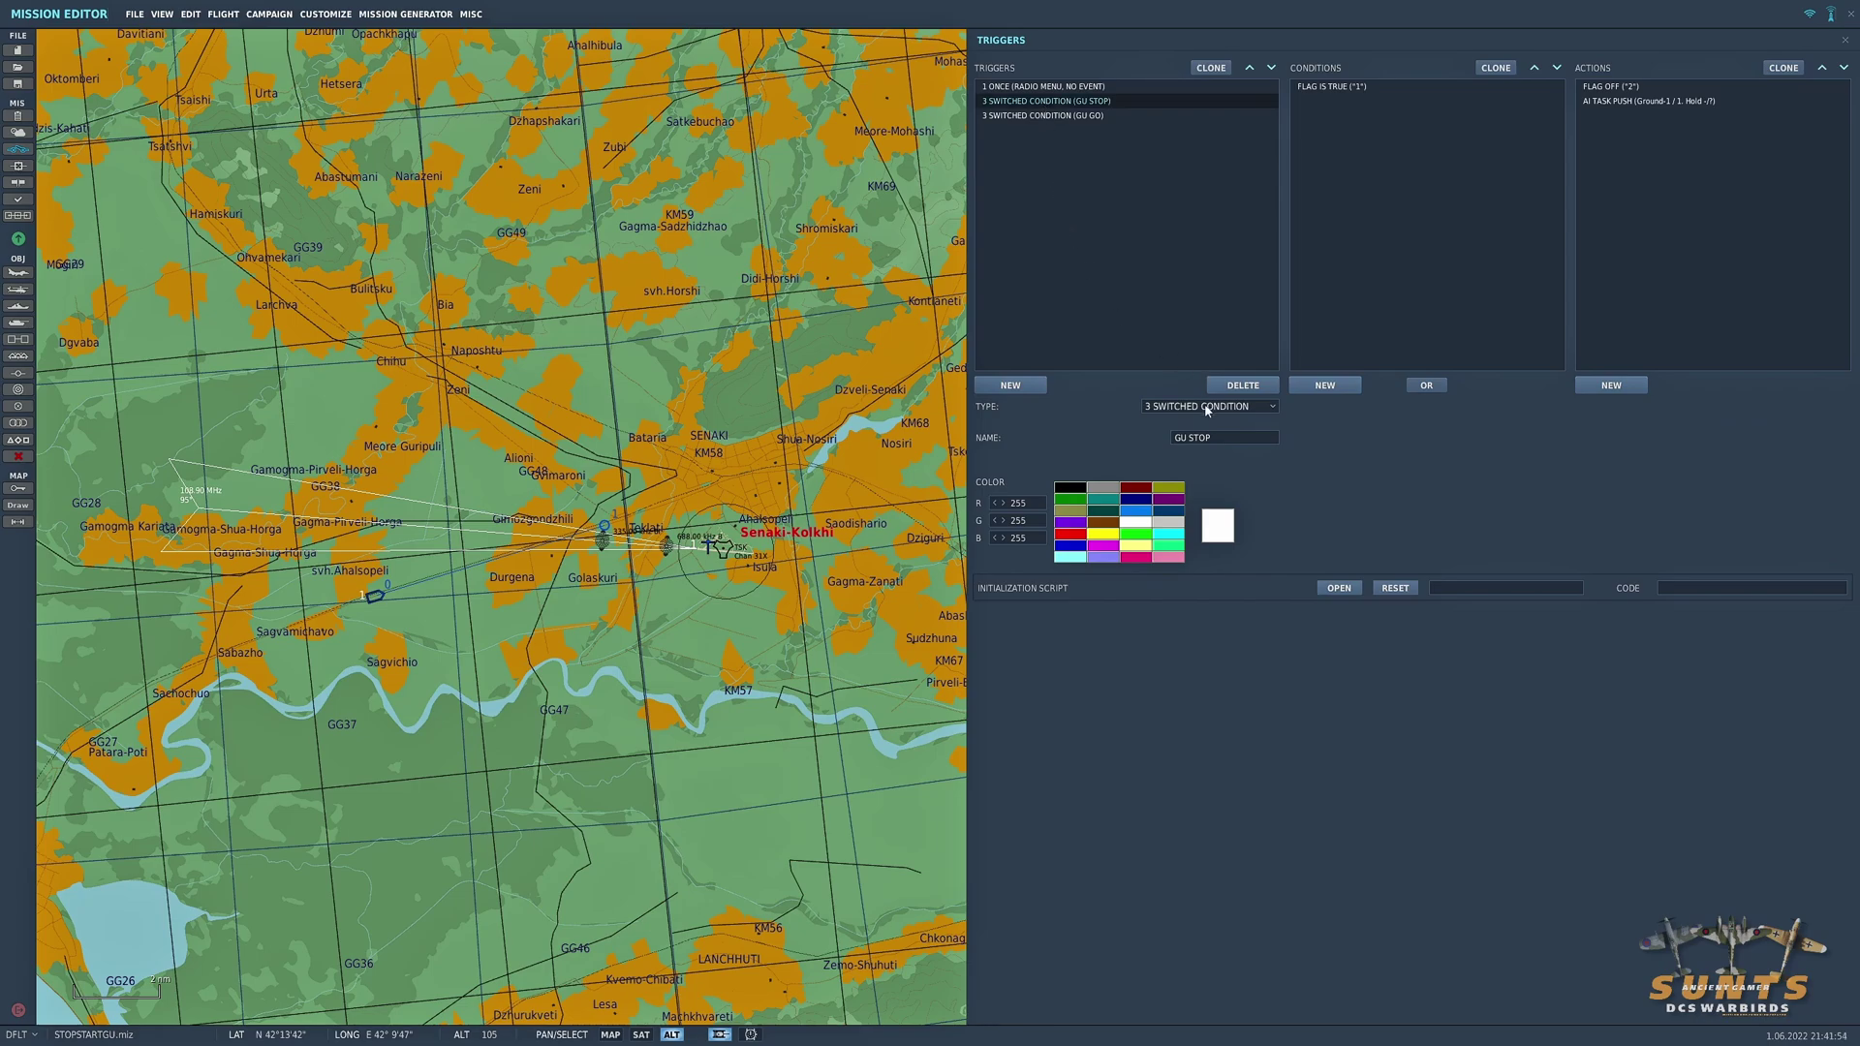
- Confirm GU STOP's flag 1 condition, flag 2 off action and pushed Hold task, then close triggers
{"action": "left_click", "coordinate": [1341, 87]}
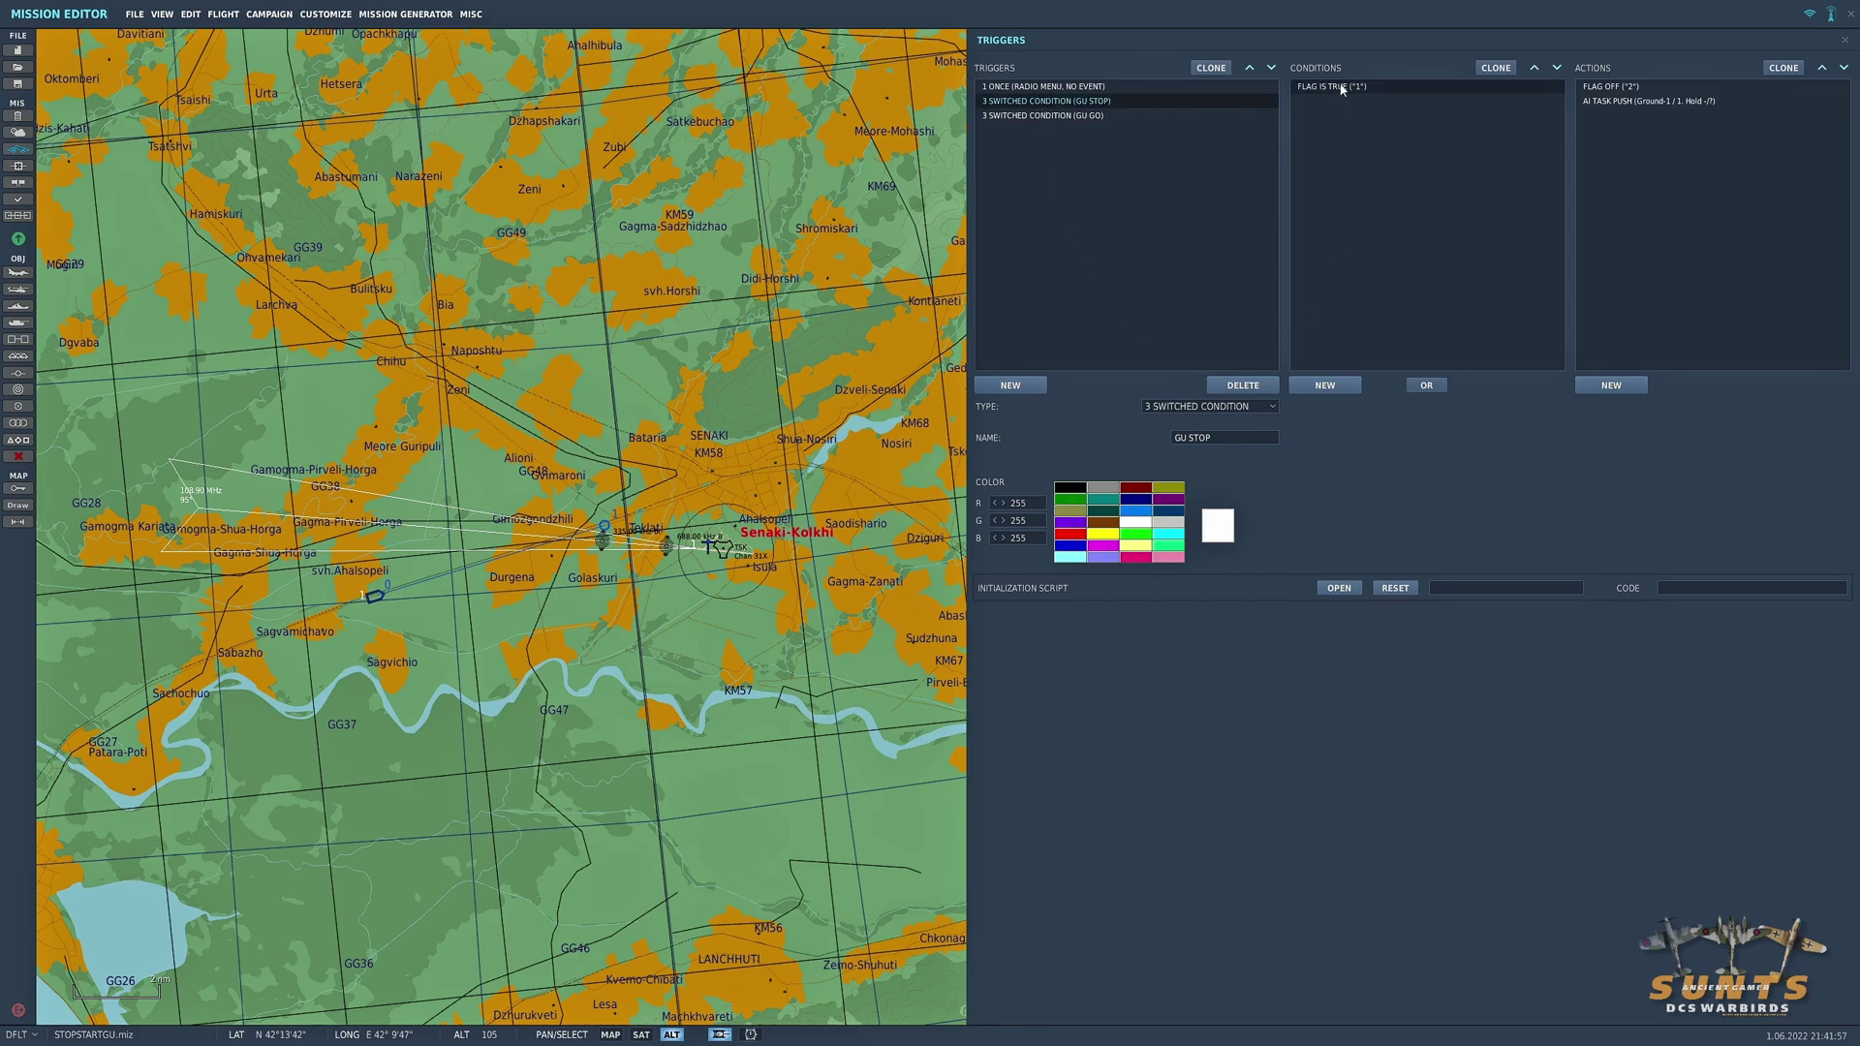
{"action": "left_click", "coordinate": [1631, 86]}
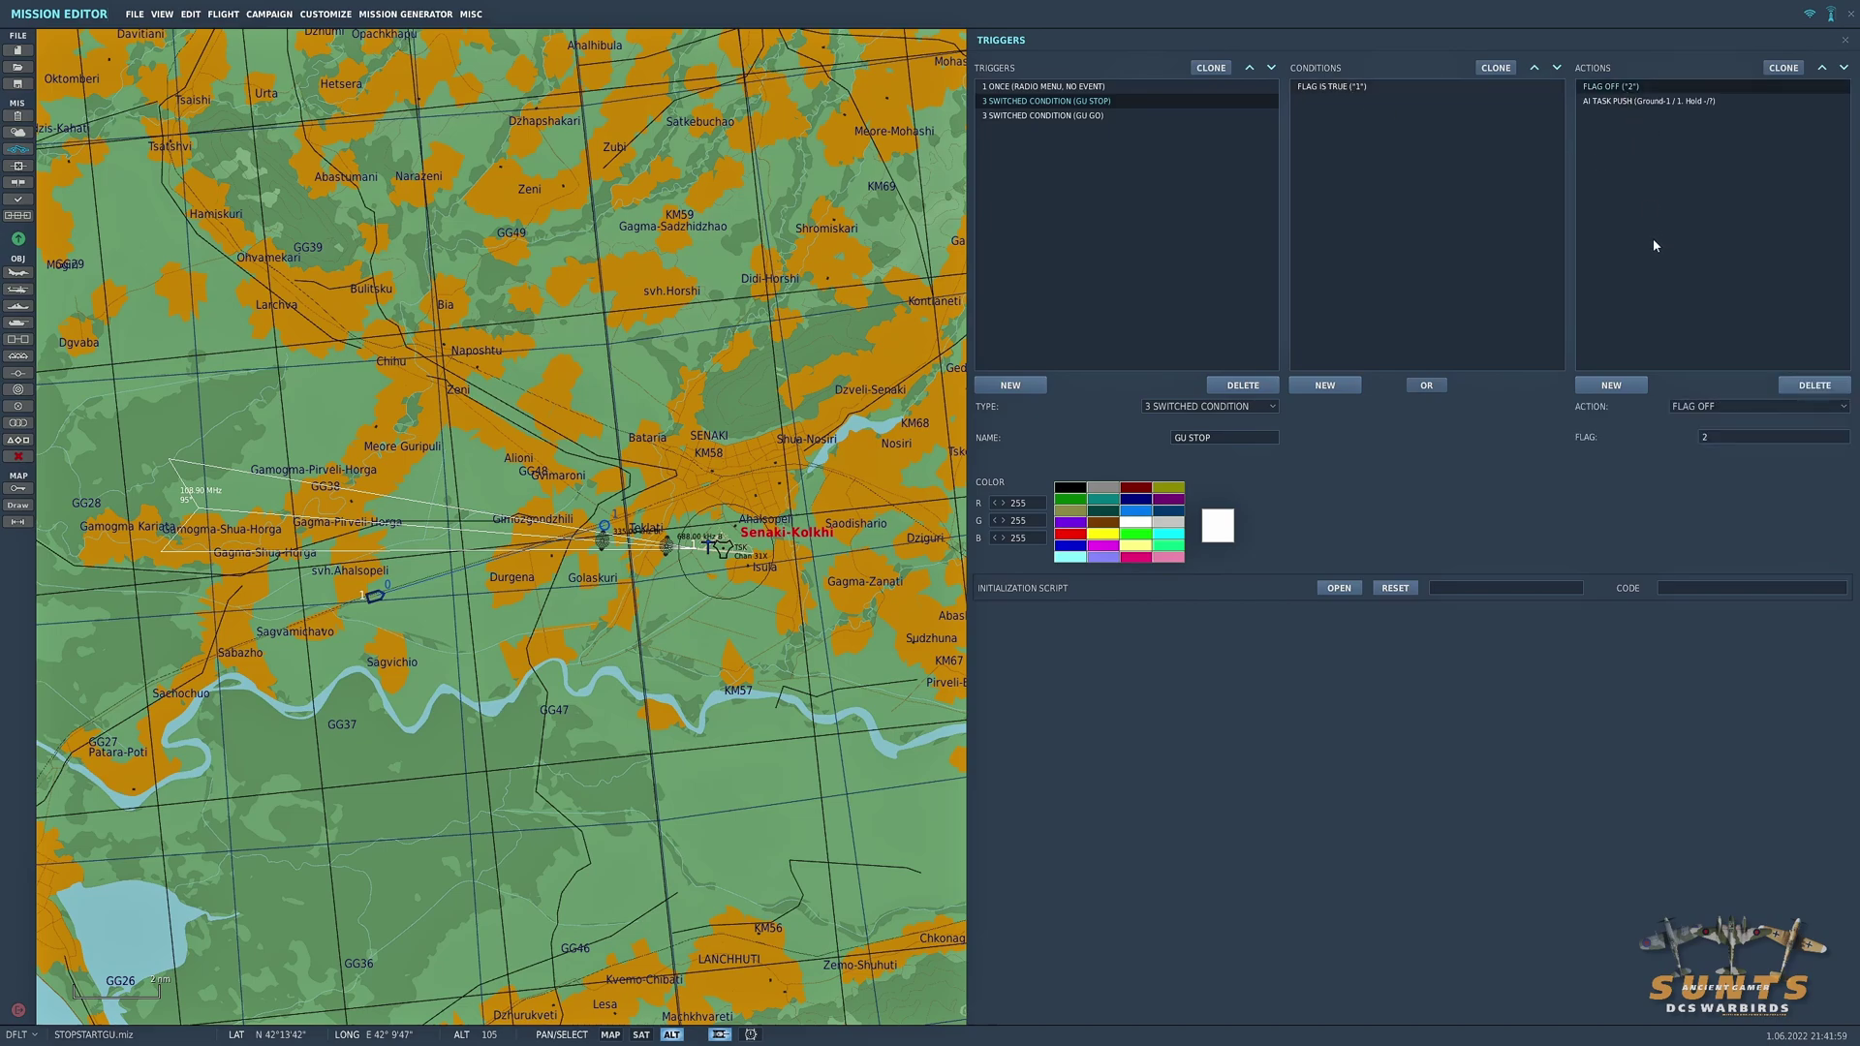
{"action": "left_click", "coordinate": [1652, 103]}
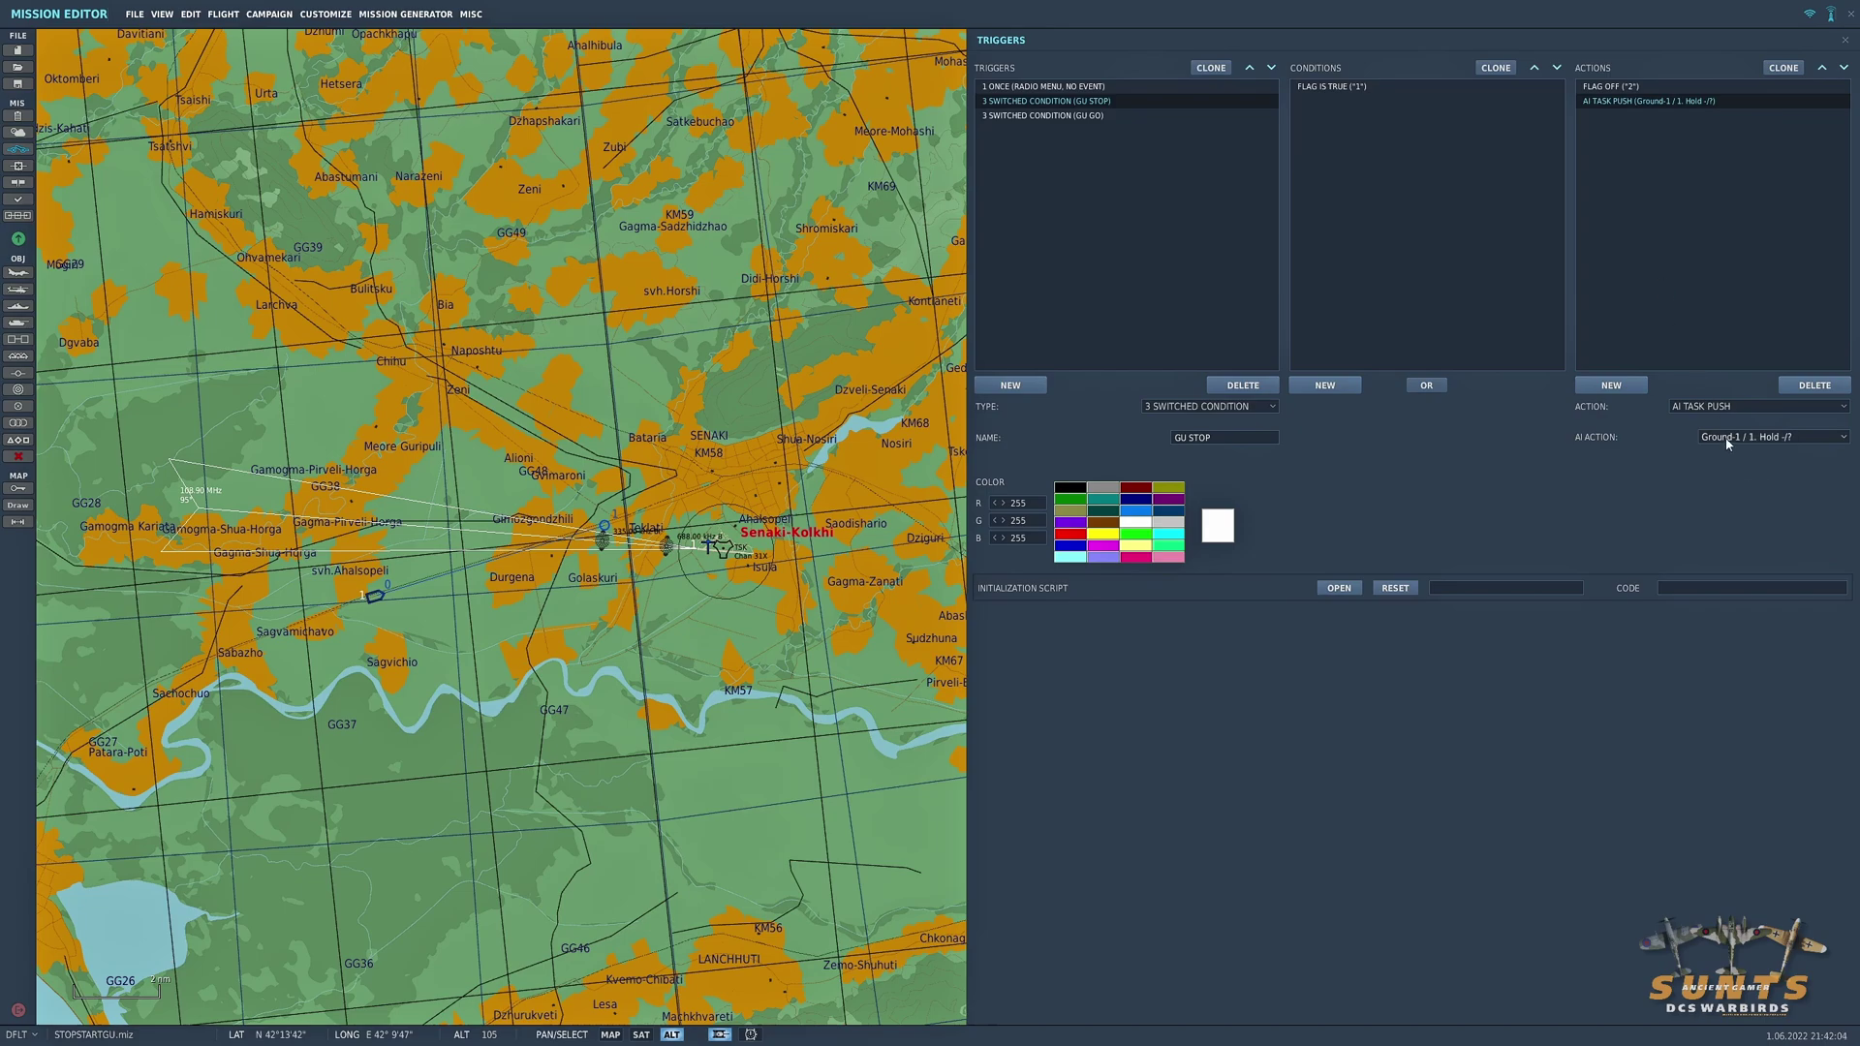
{"action": "left_click", "coordinate": [1841, 438]}
{"action": "left_click", "coordinate": [453, 635]}
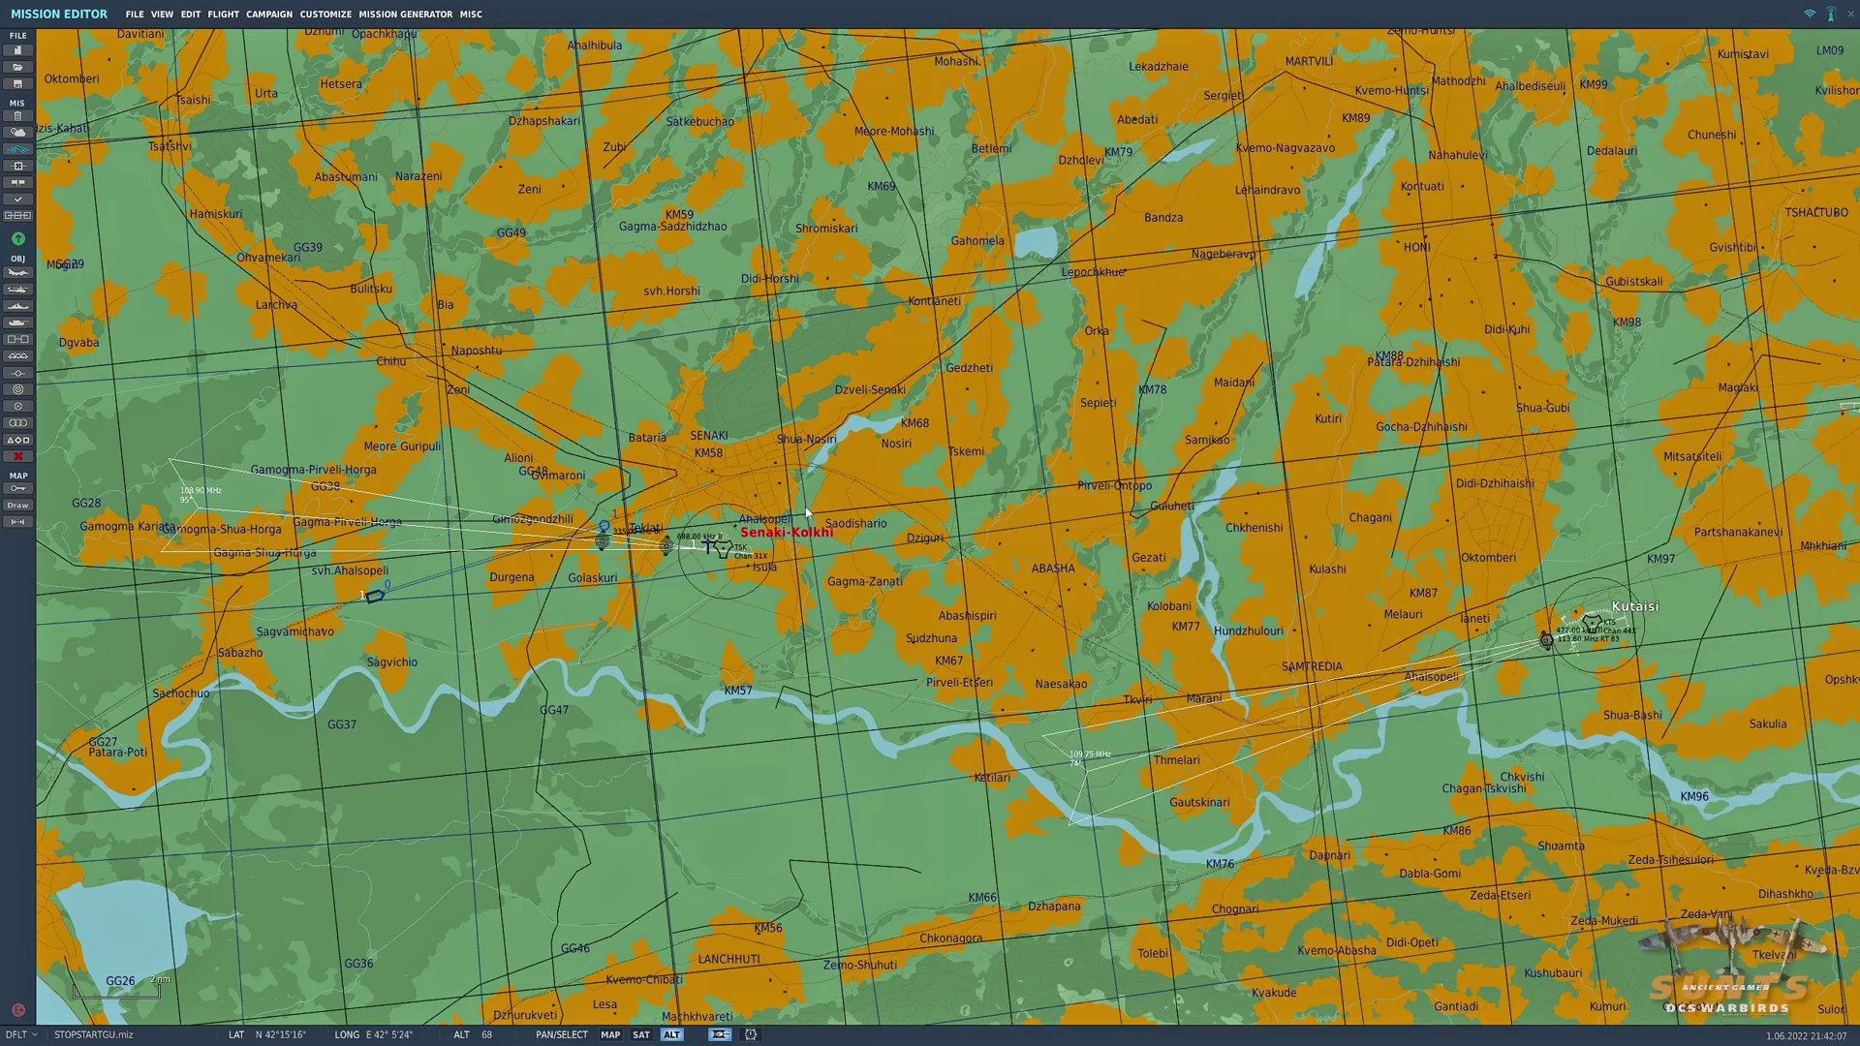
{"action": "left_click", "coordinate": [377, 599]}
{"action": "left_click", "coordinate": [1652, 358]}
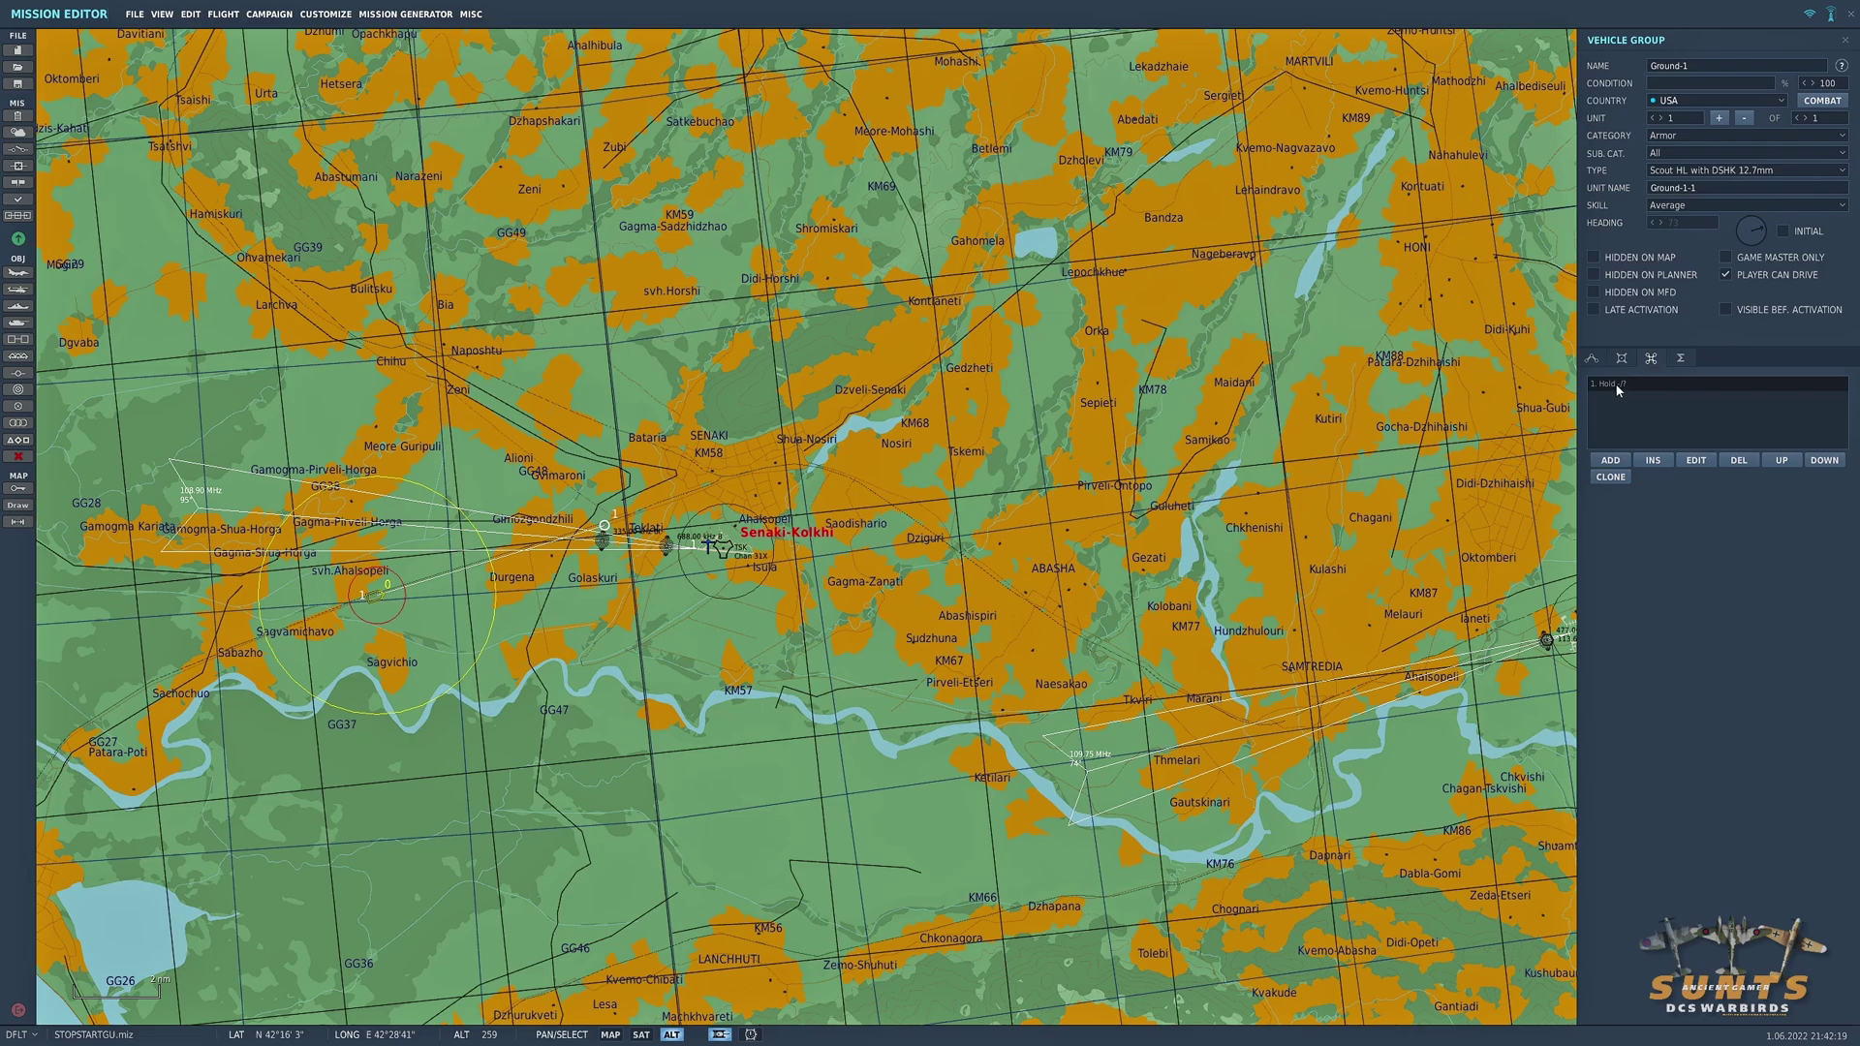
{"action": "left_click", "coordinate": [1616, 387]}
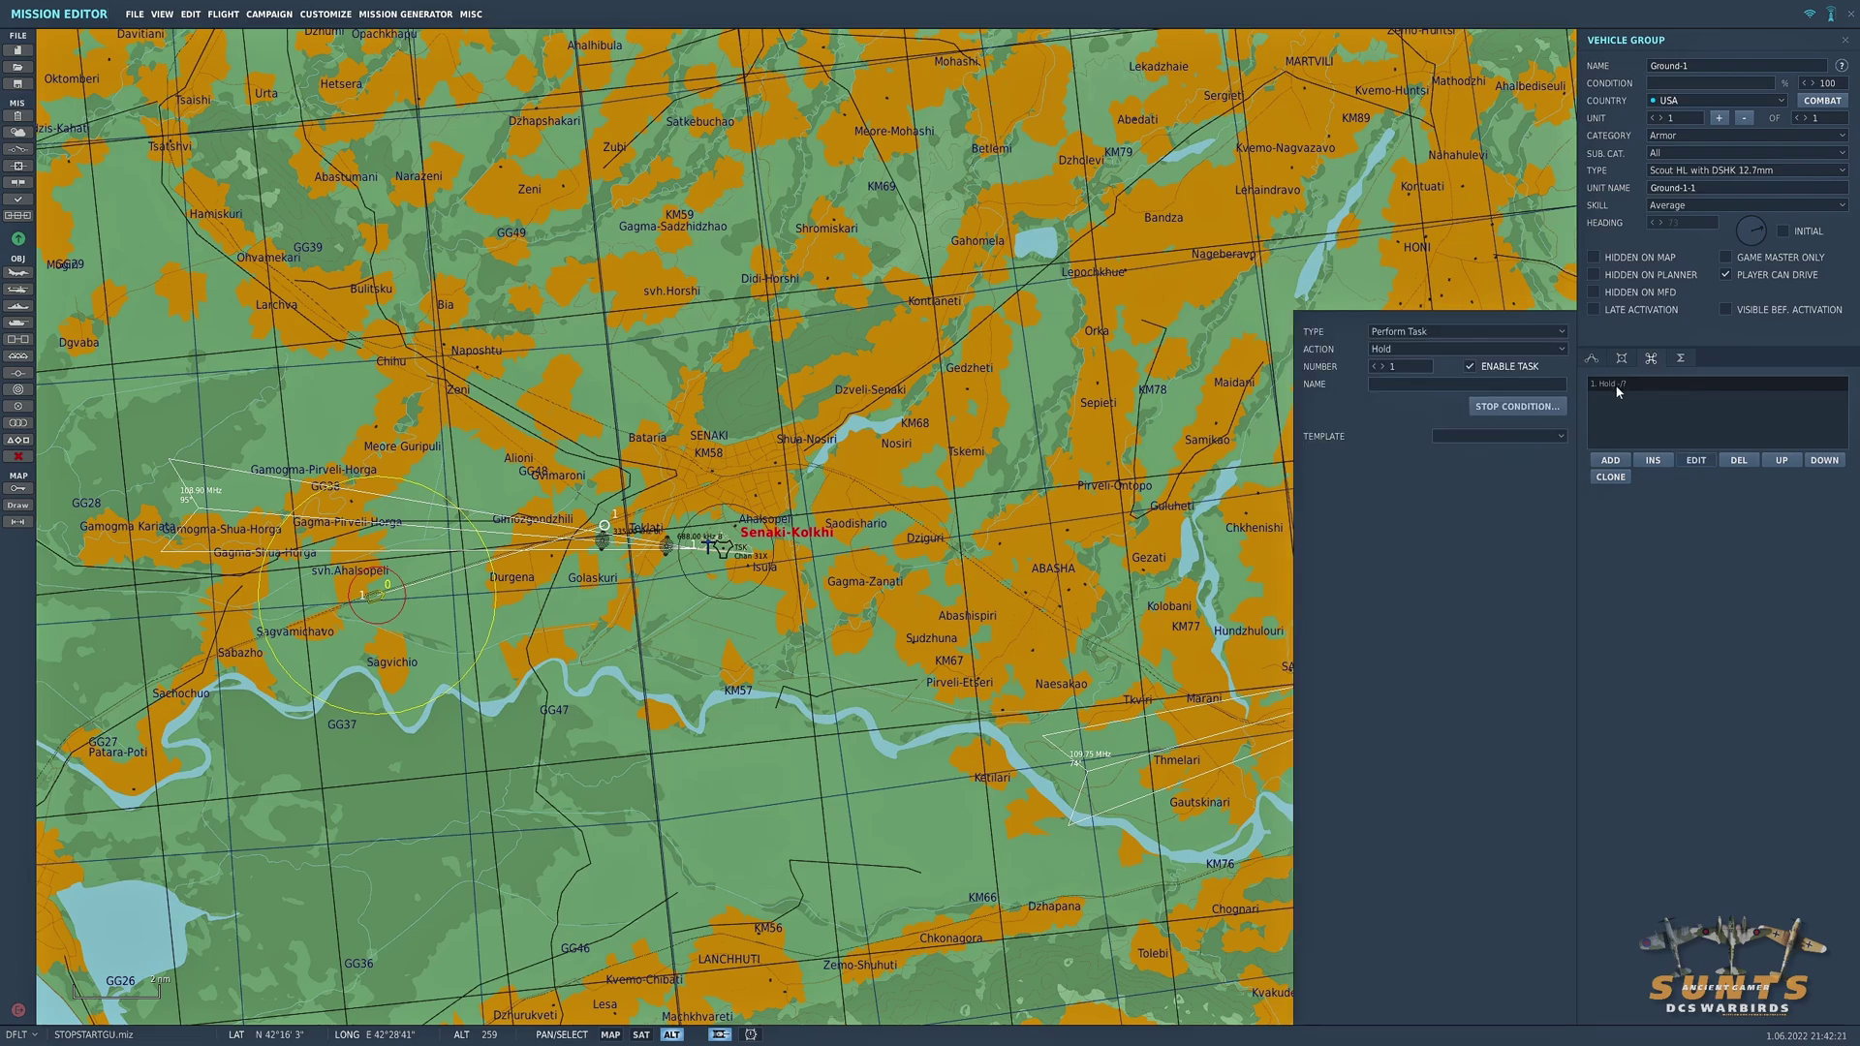
{"action": "left_click", "coordinate": [1425, 350]}
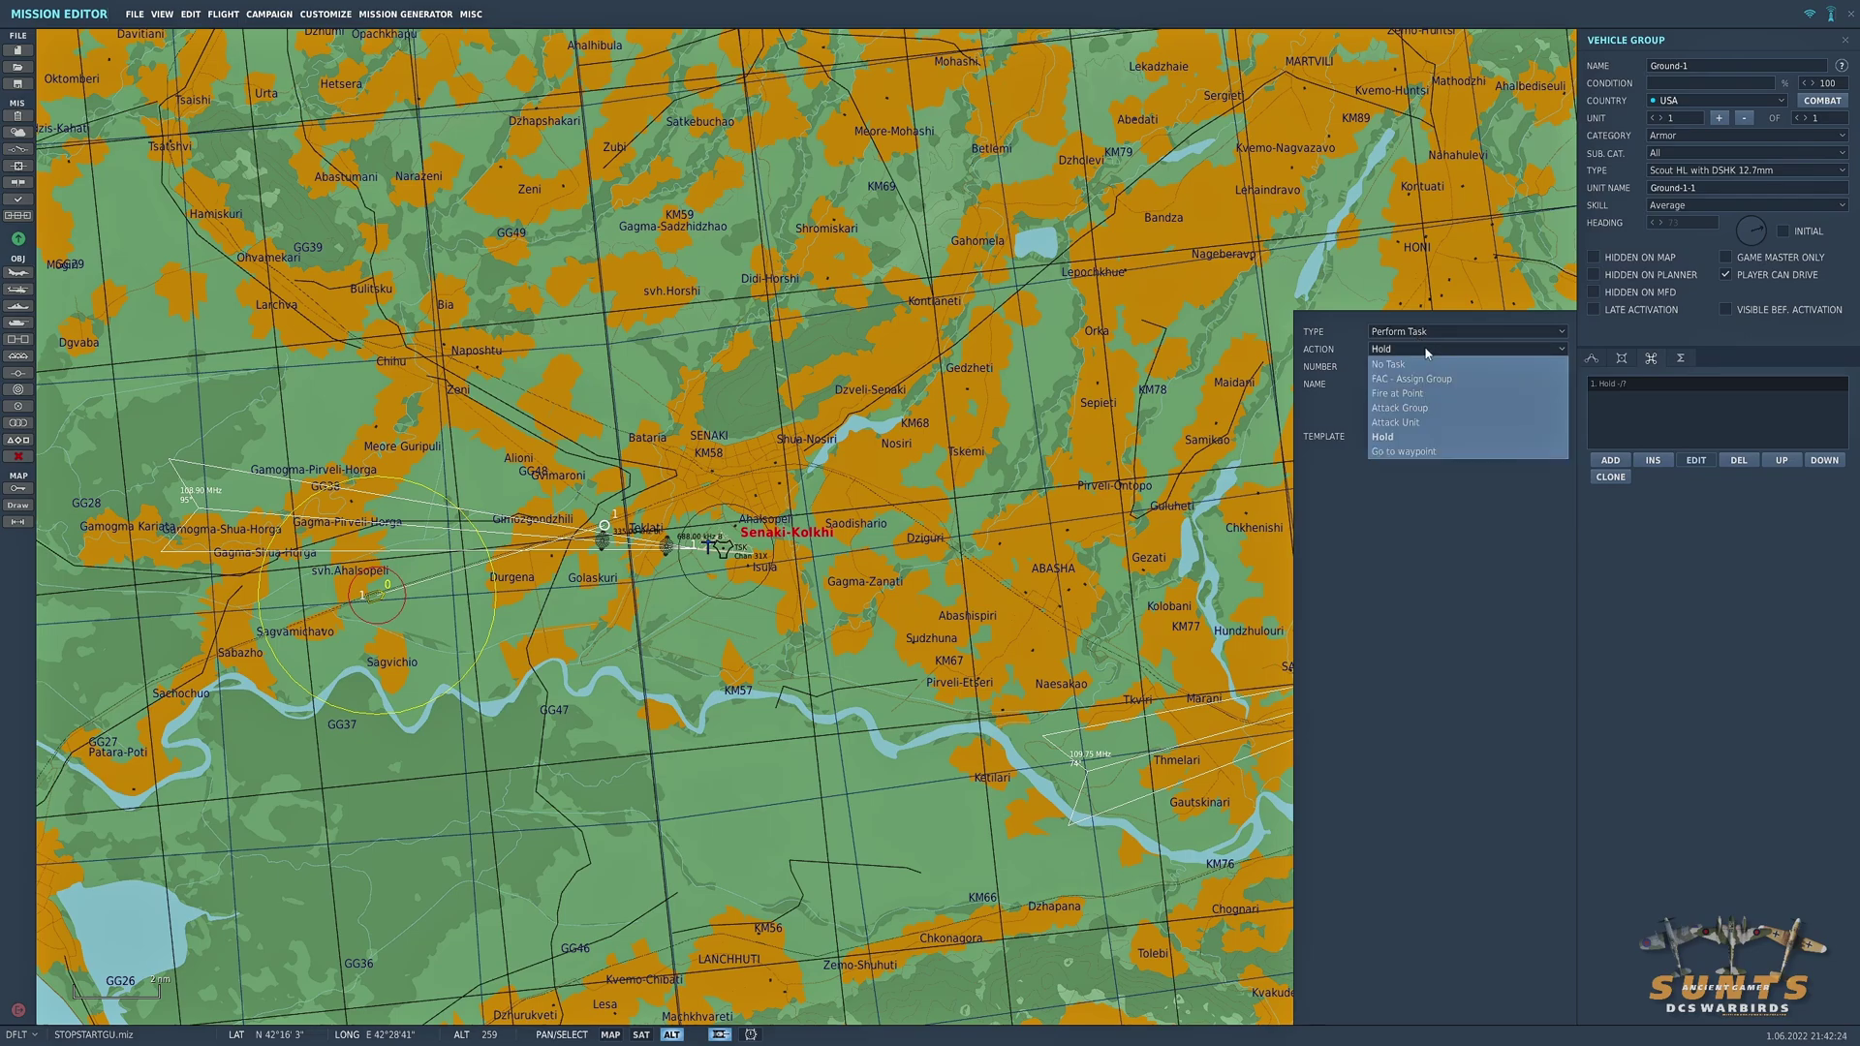
{"action": "left_click", "coordinate": [1439, 437]}
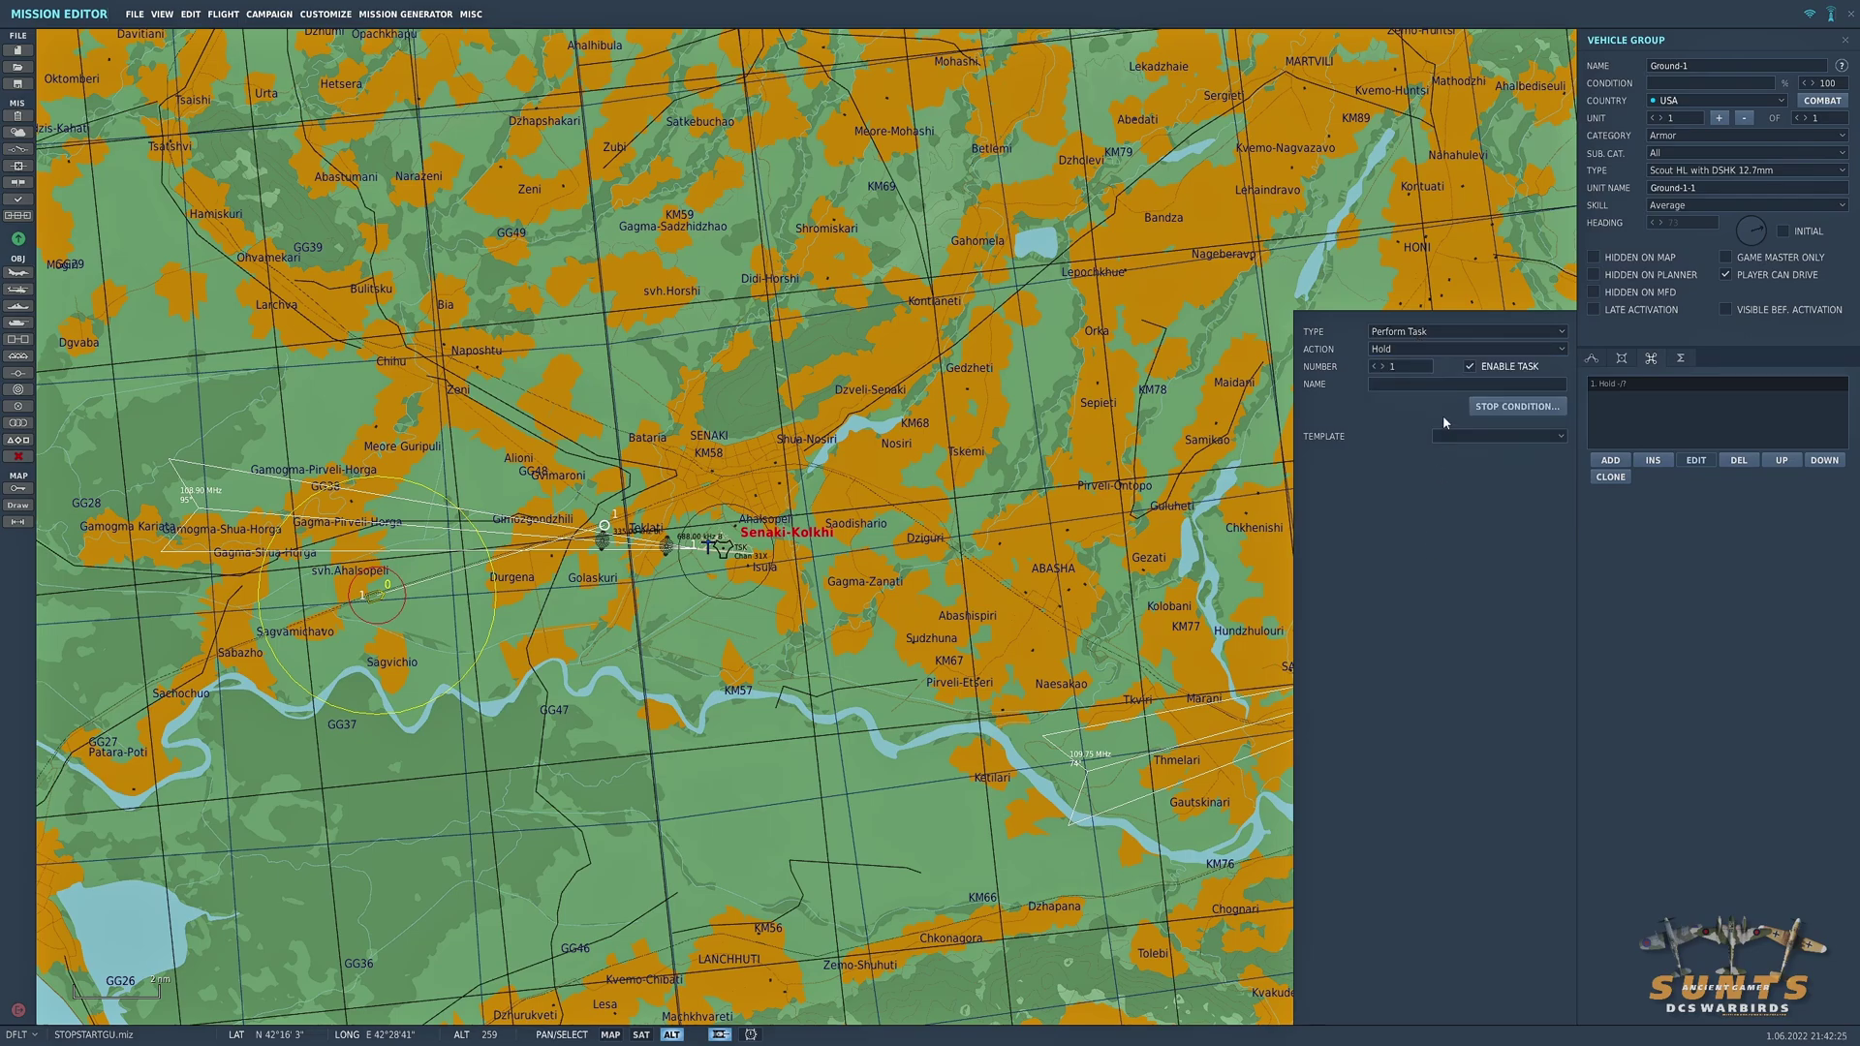
{"action": "left_click", "coordinate": [1521, 409]}
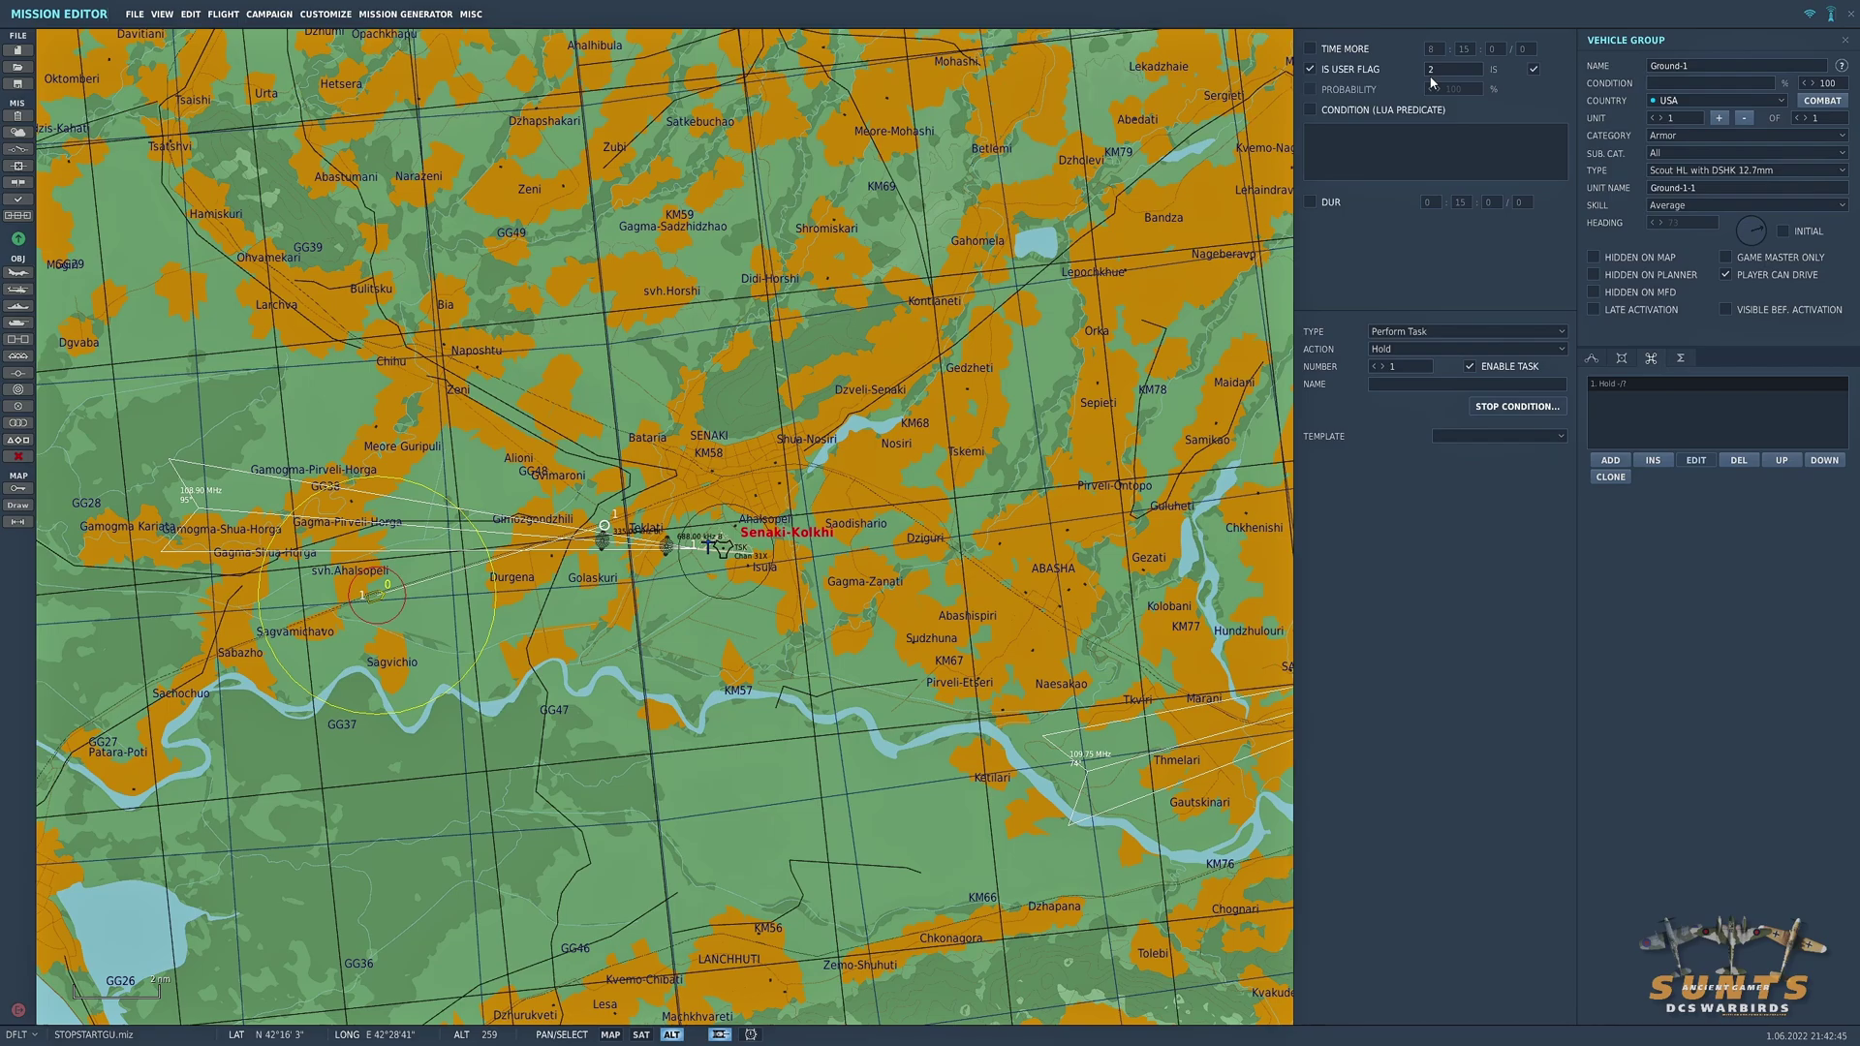
{"action": "left_click", "coordinate": [1259, 92]}
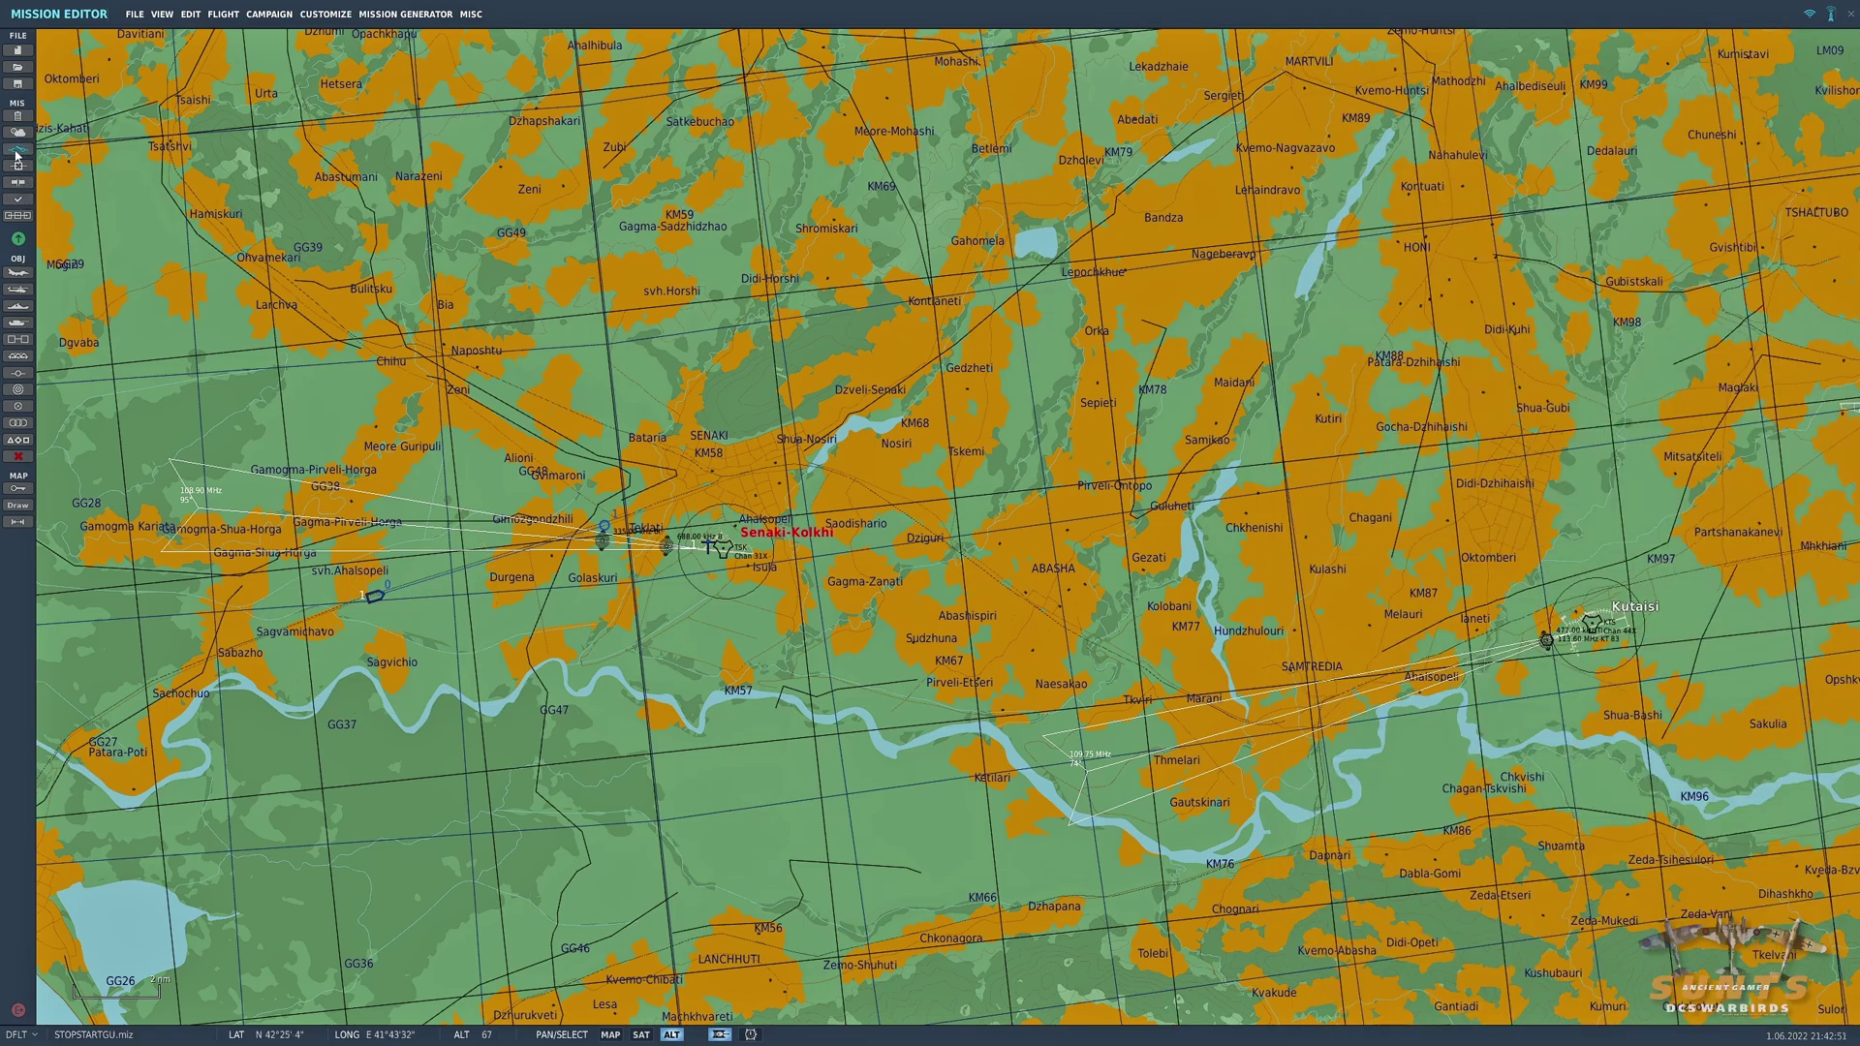
{"action": "left_click", "coordinate": [16, 152]}
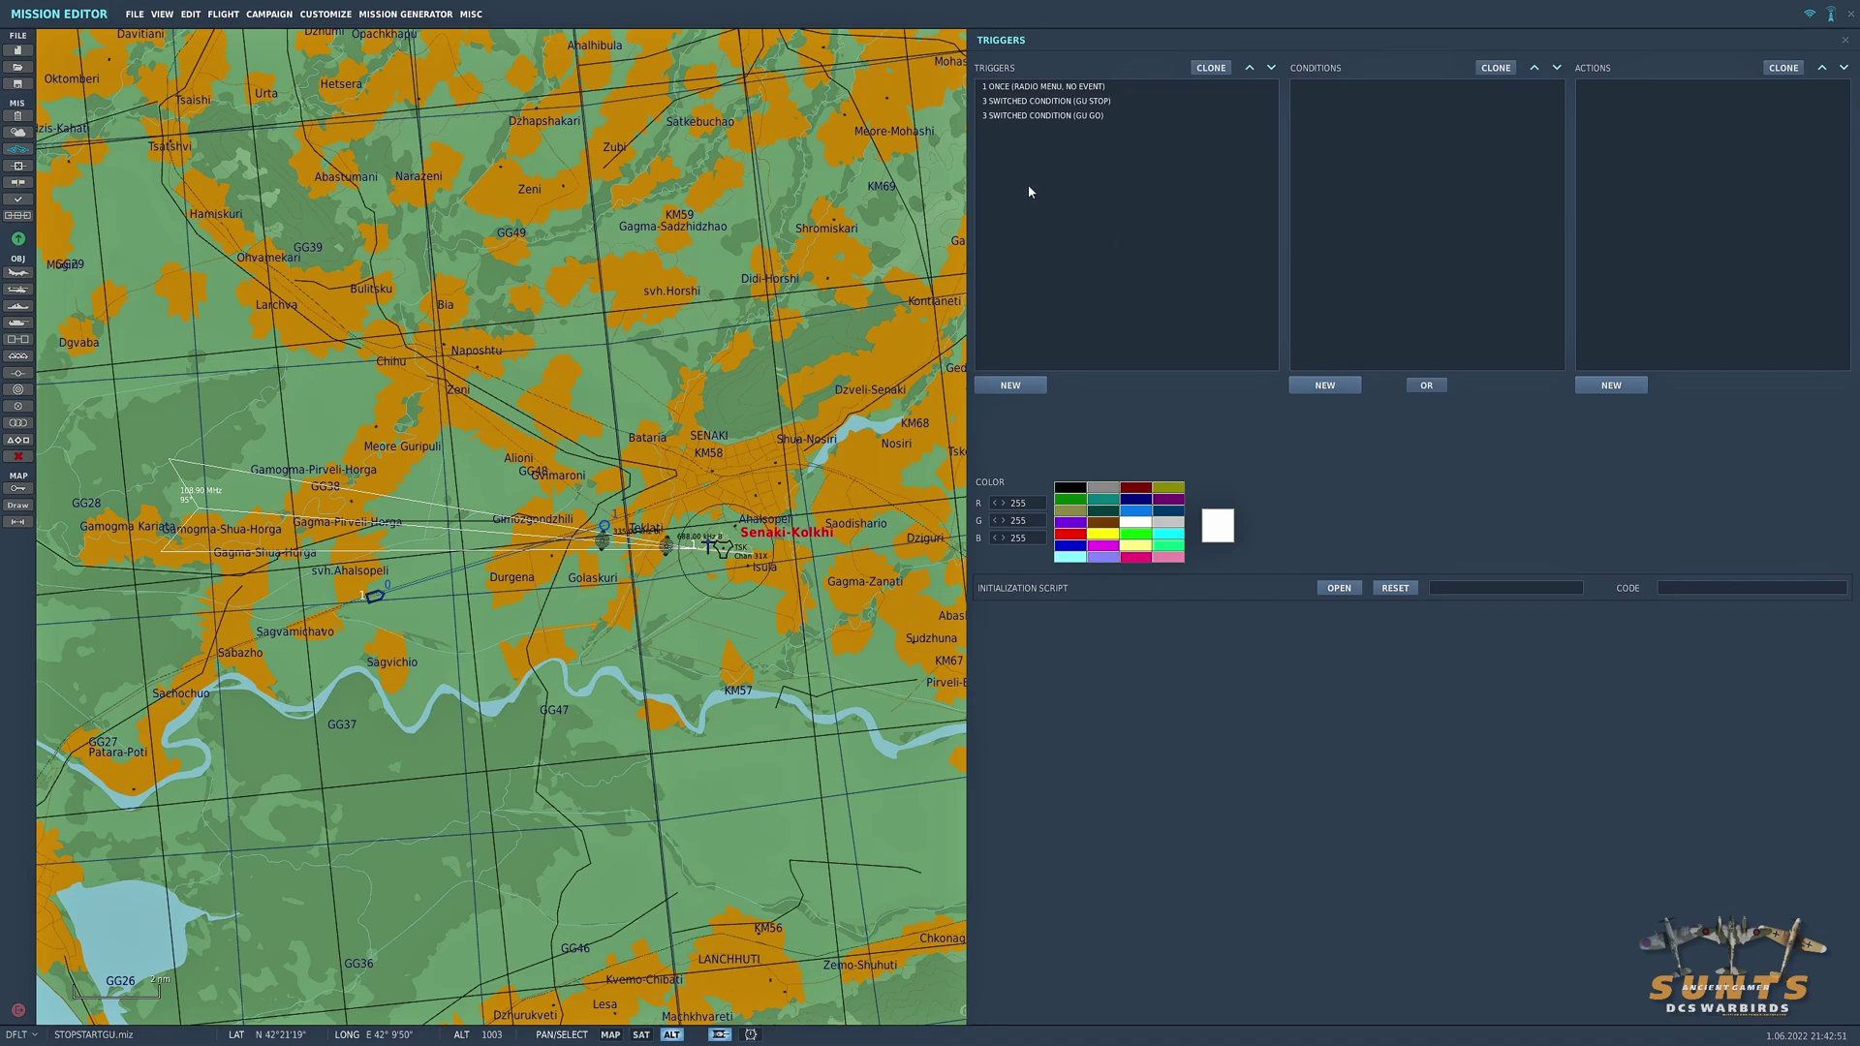
{"action": "left_click", "coordinate": [1030, 118]}
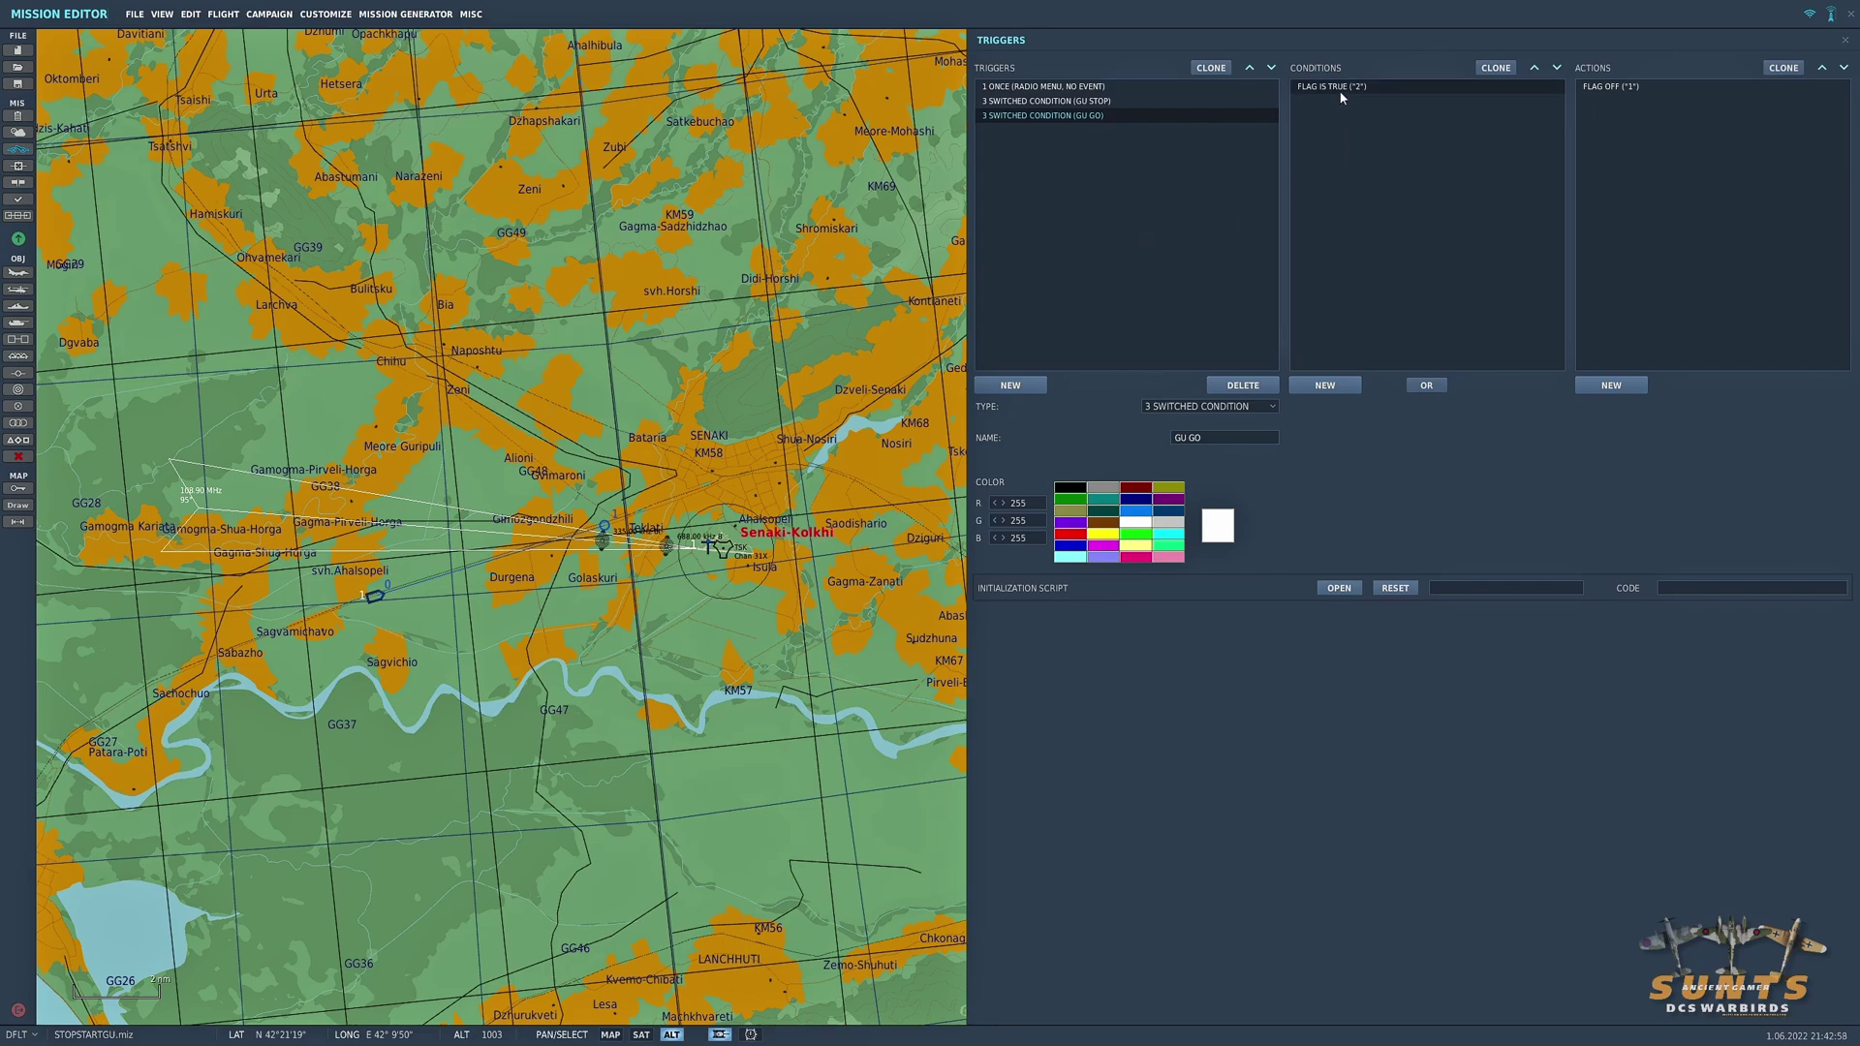
{"action": "left_click", "coordinate": [1620, 89]}
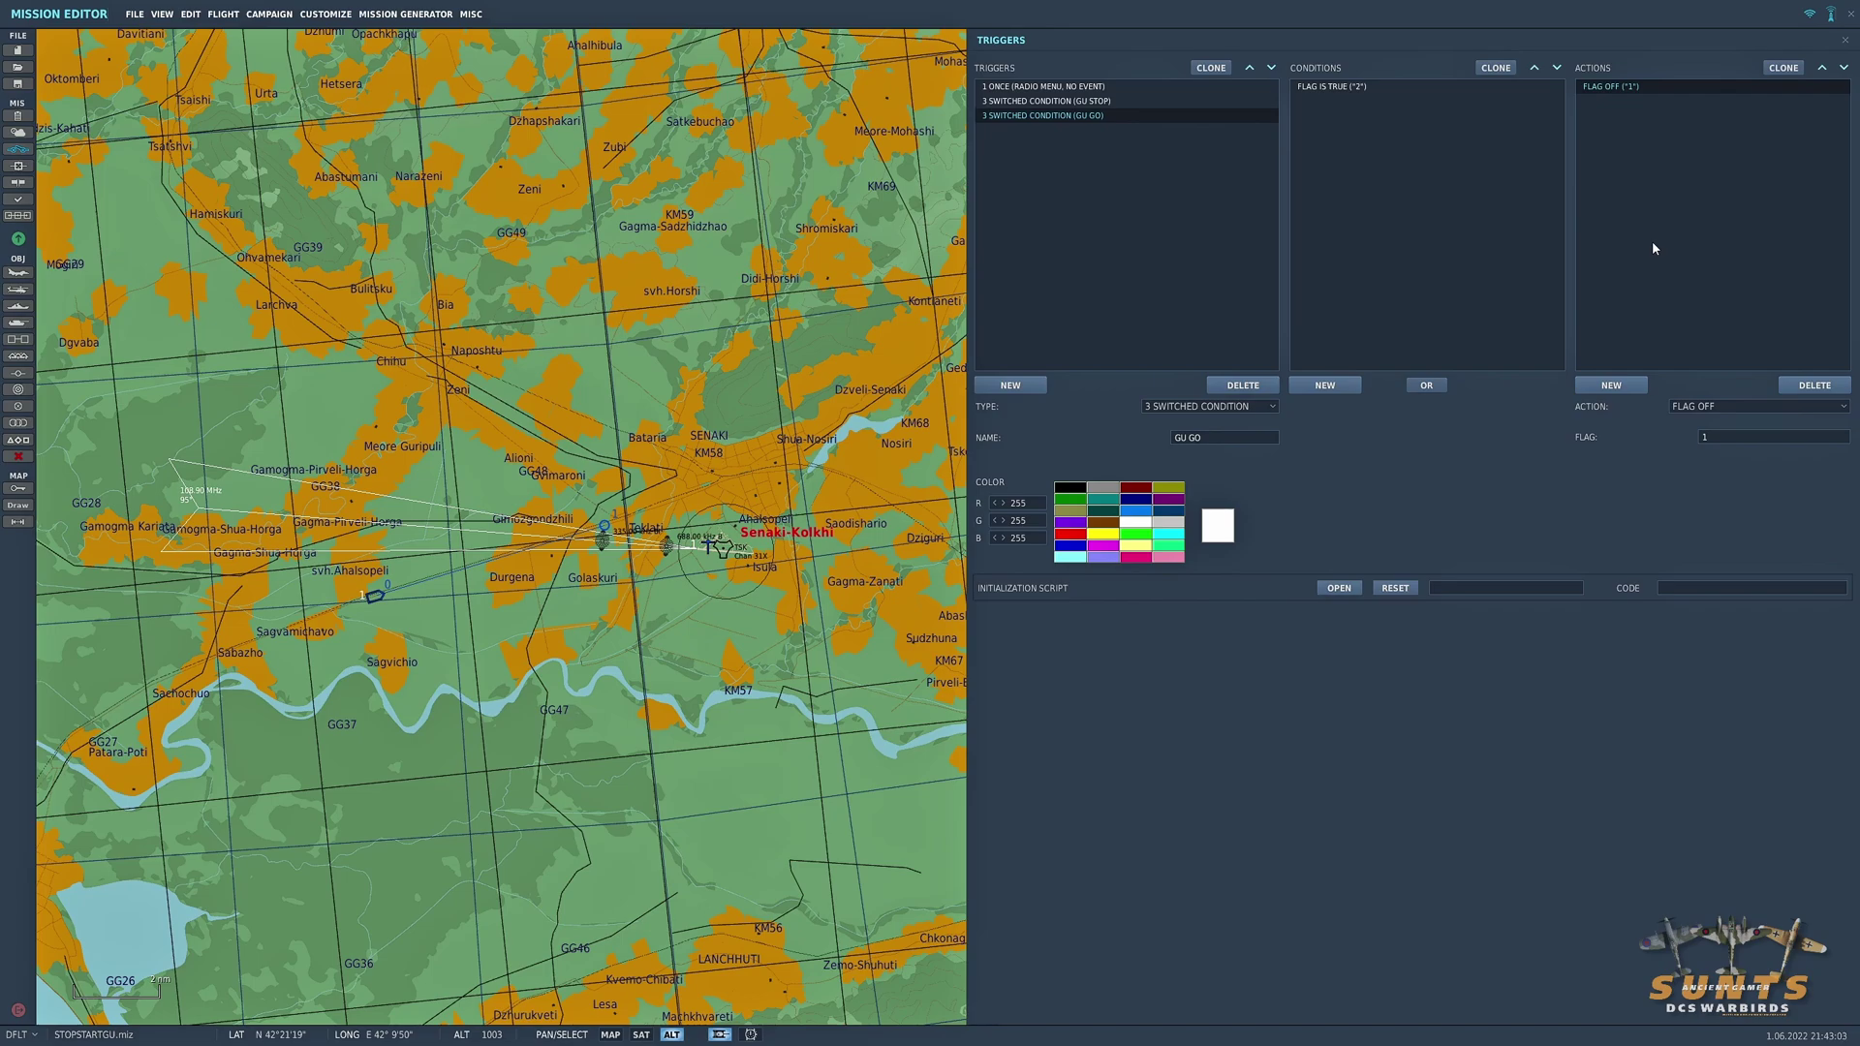
{"action": "left_click", "coordinate": [1067, 102]}
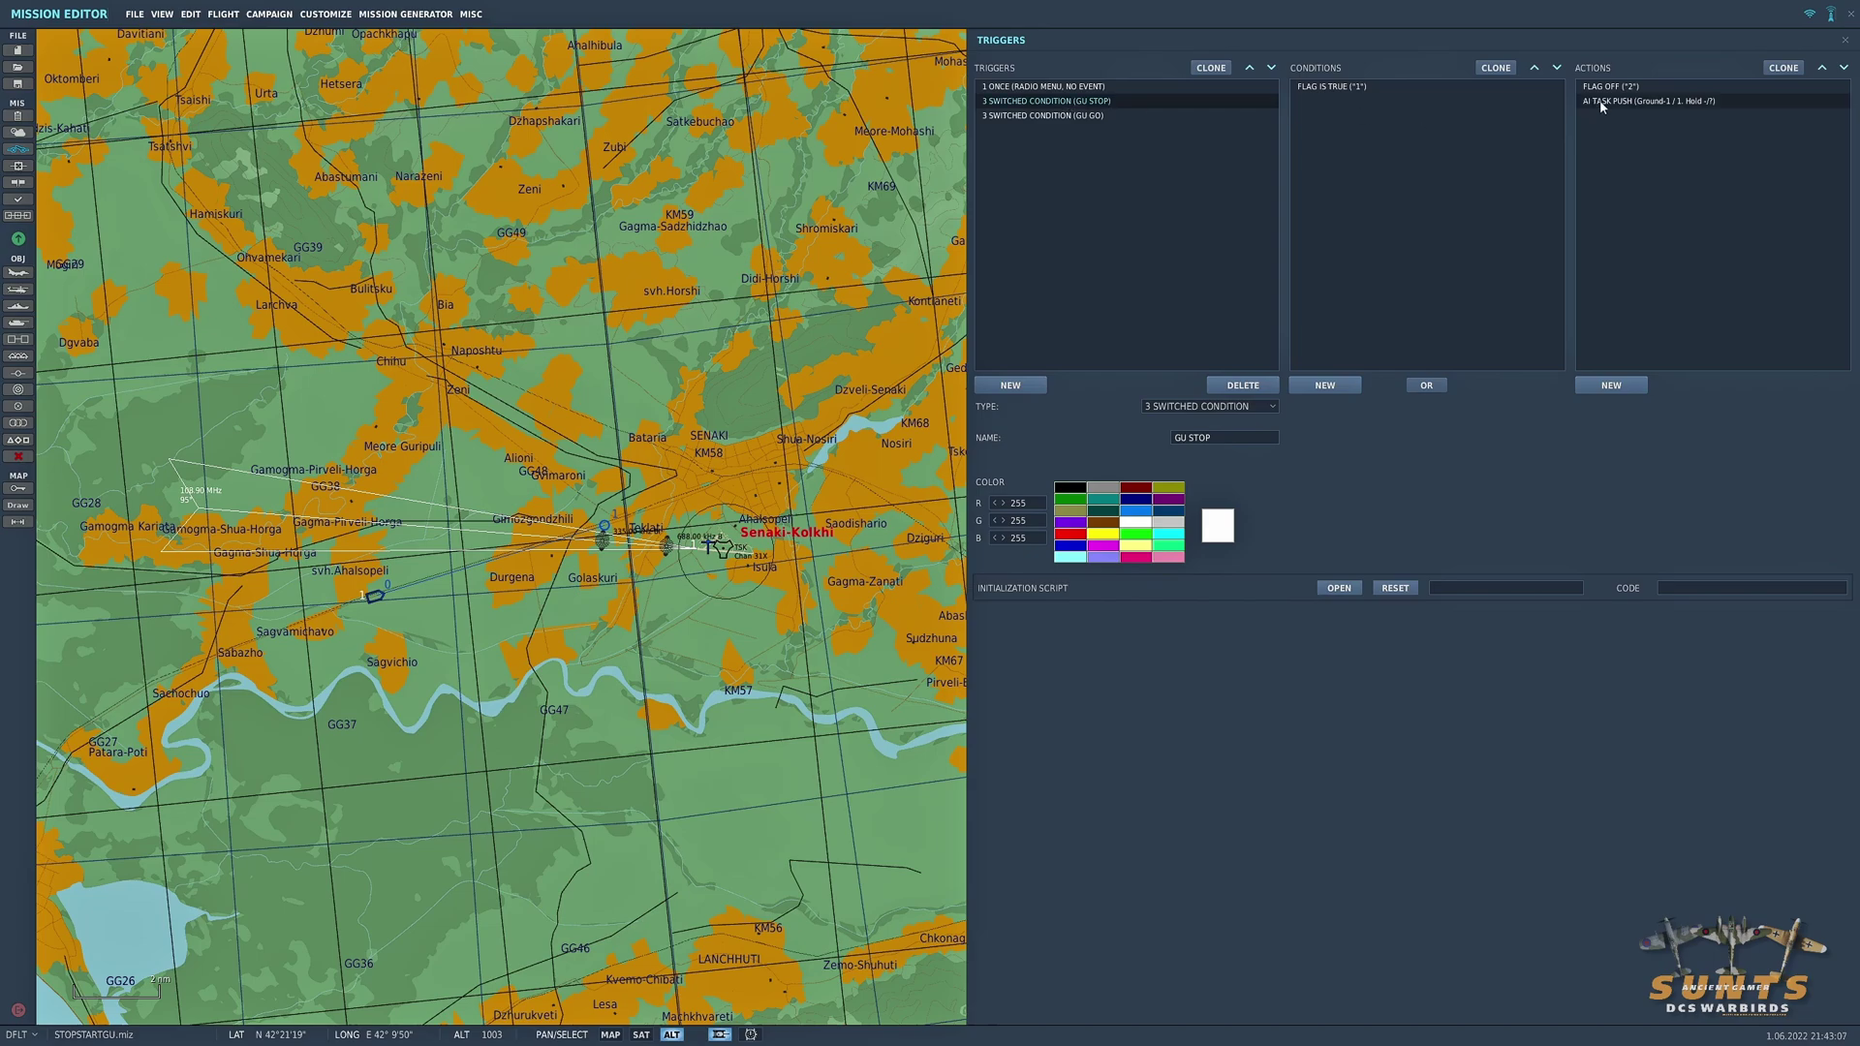
{"action": "left_click", "coordinate": [1064, 116]}
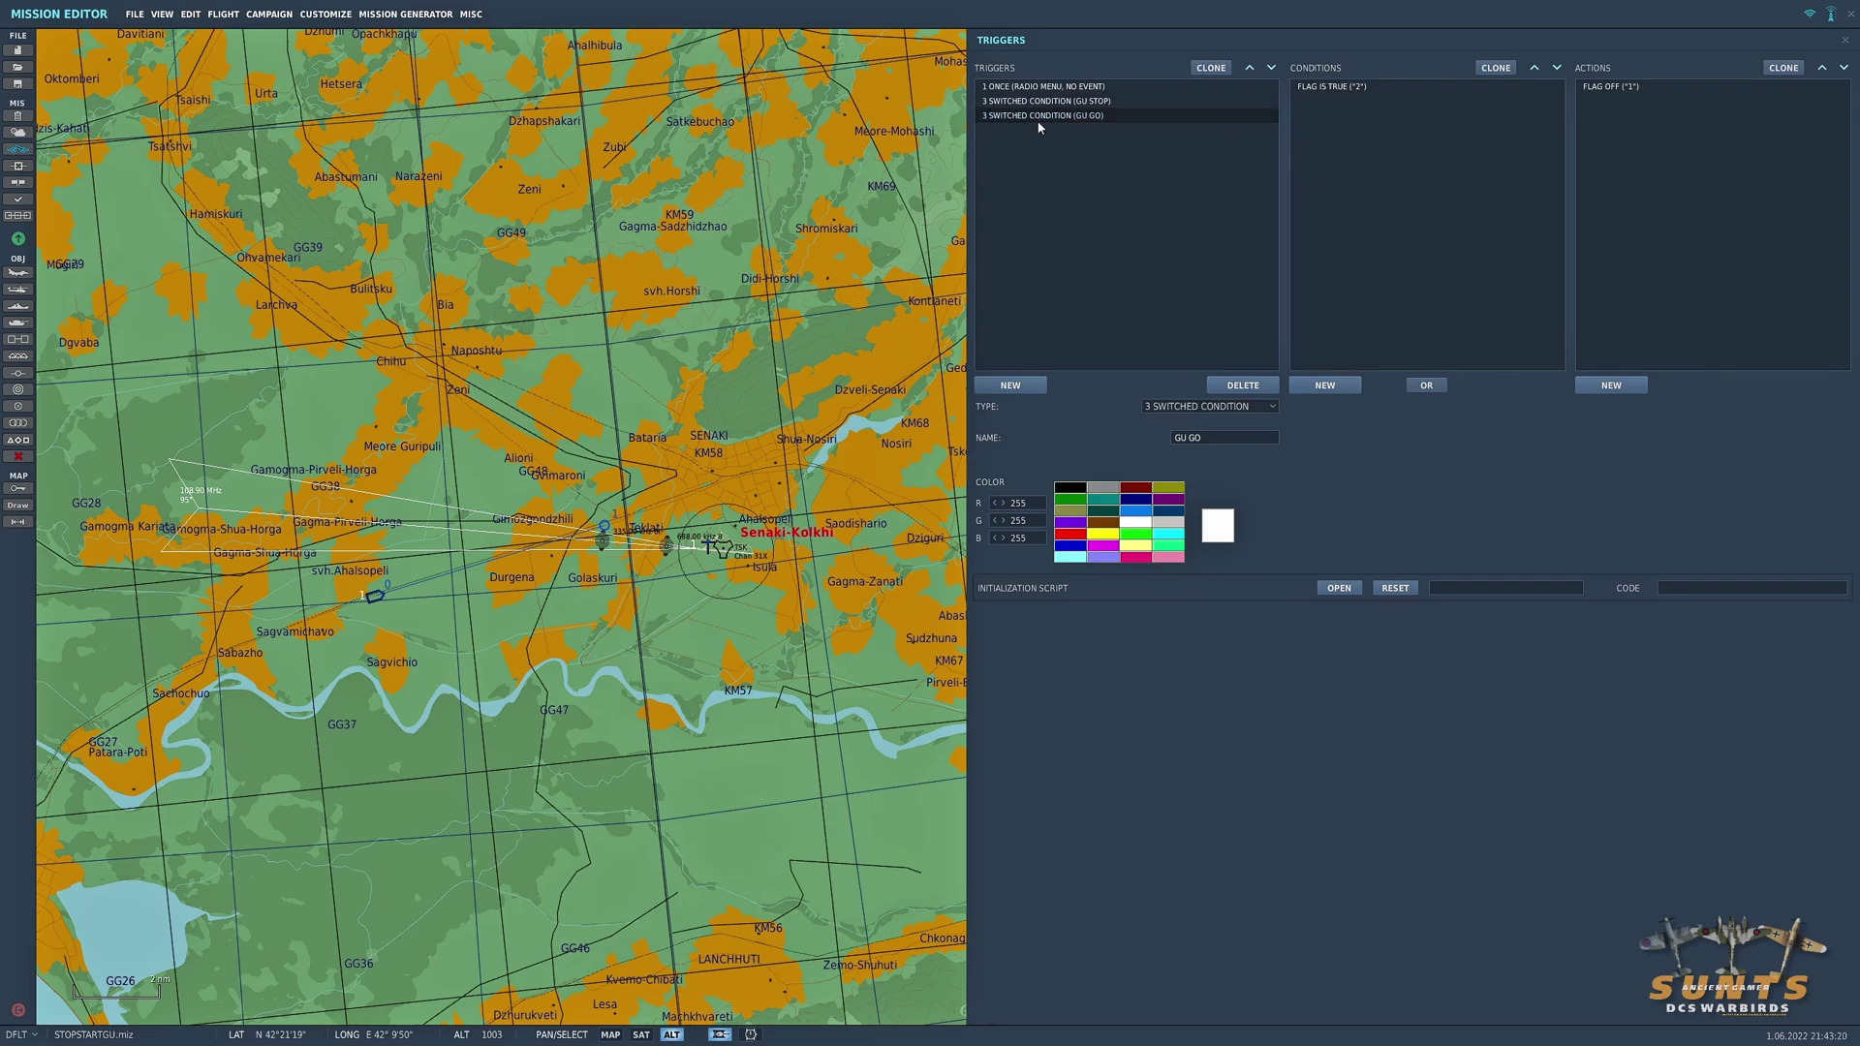
{"action": "left_click", "coordinate": [1845, 43]}
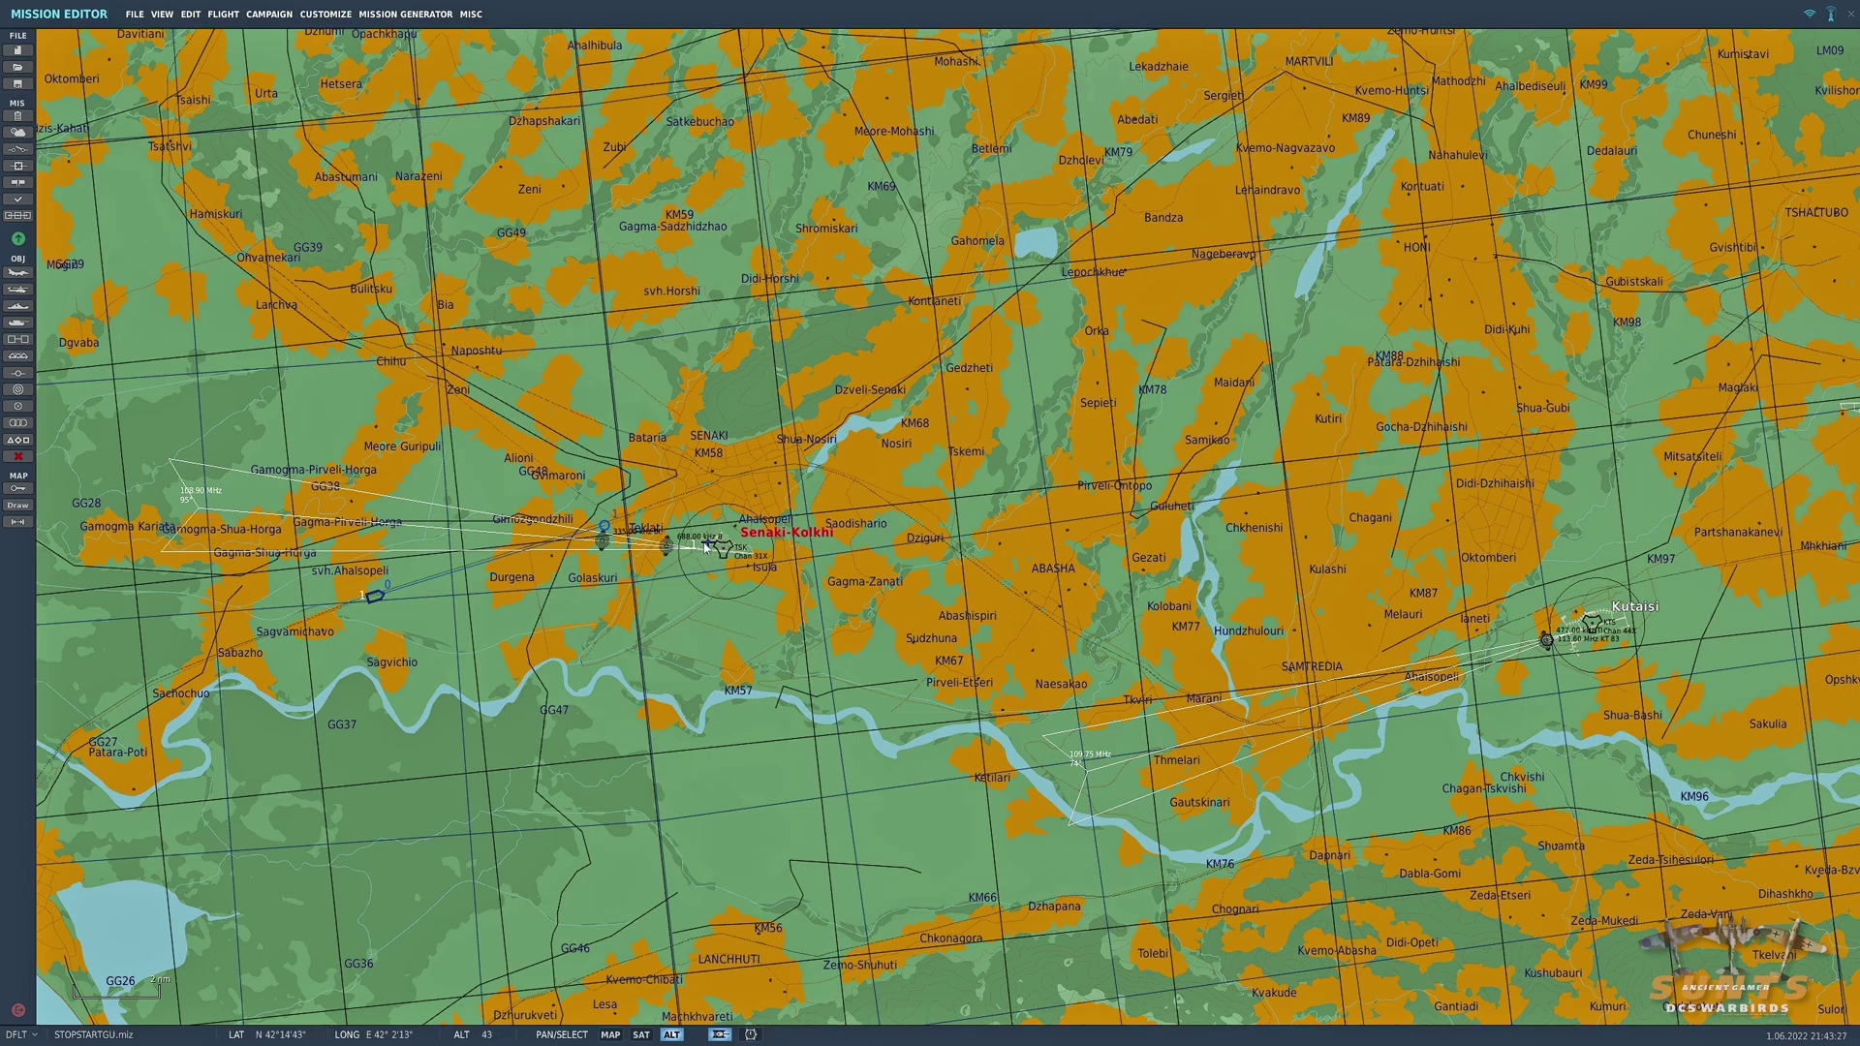
- Select the ground unit near svh.Ahalsopeli
{"action": "left_click", "coordinate": [377, 599]}
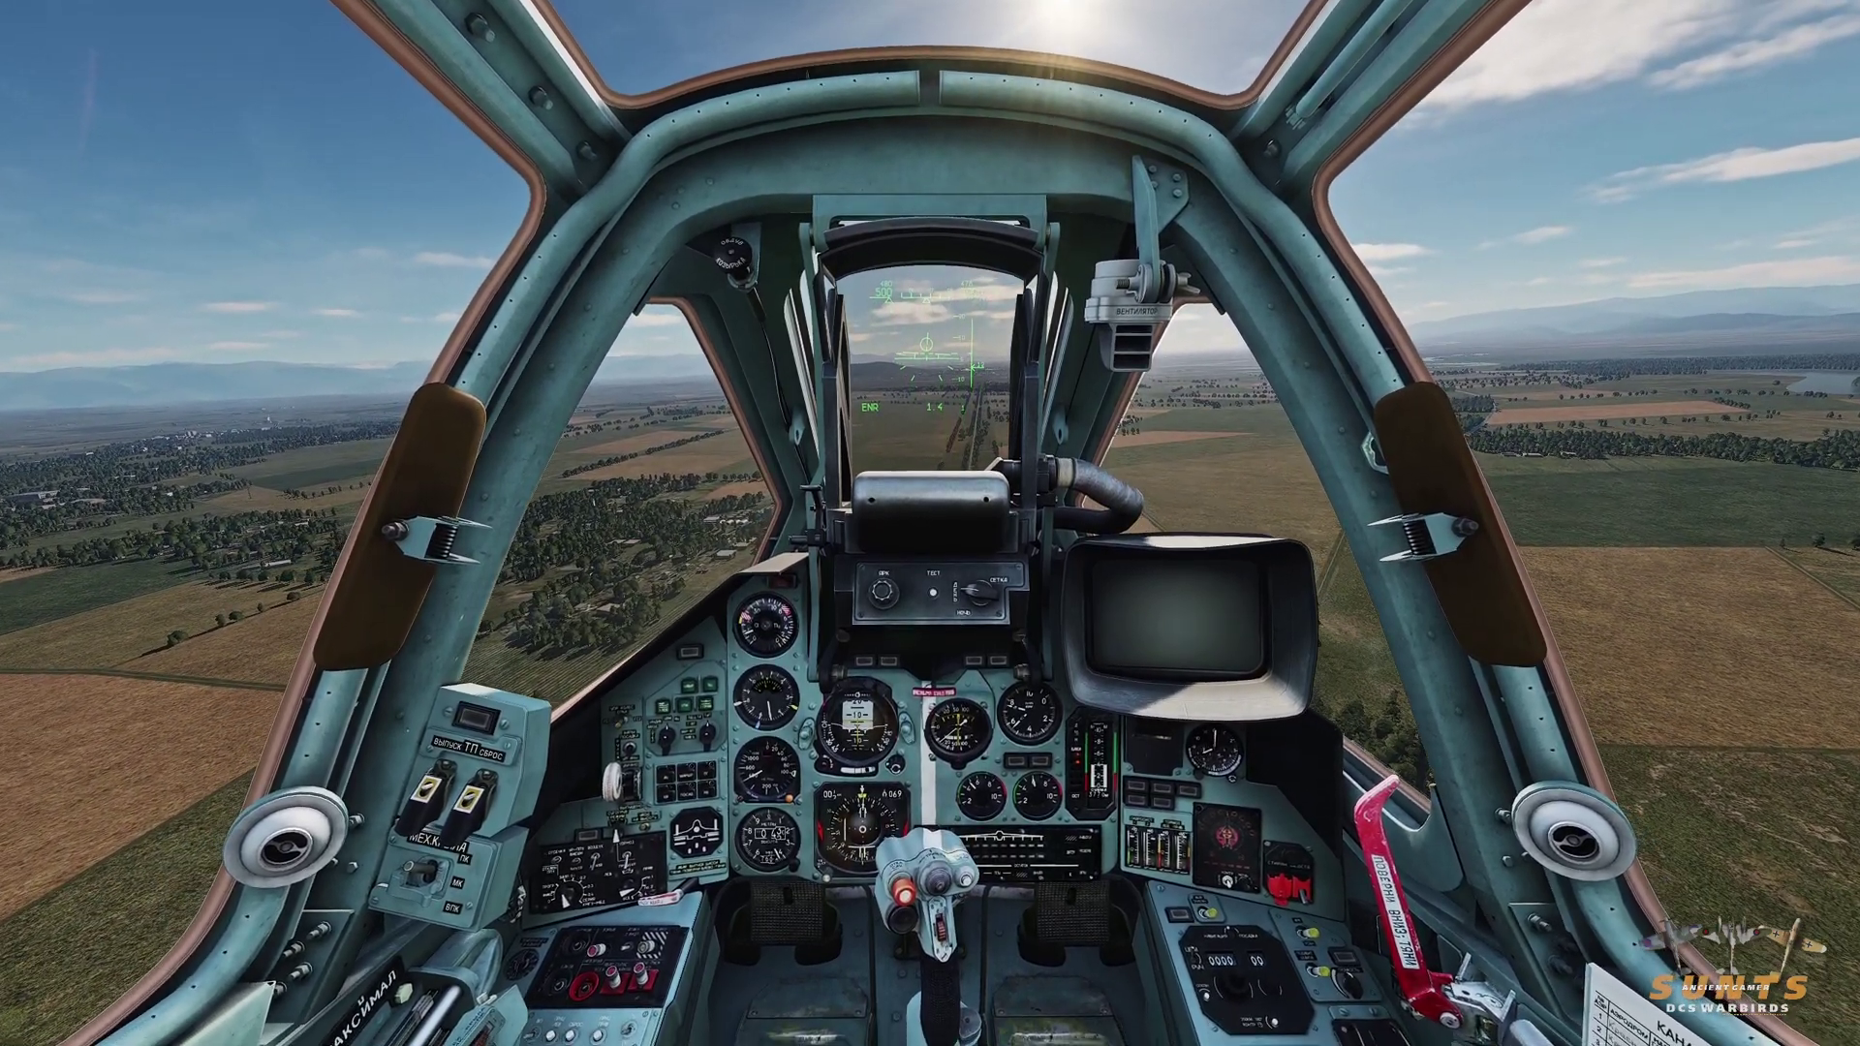
- Bring up the radio menu with backslash and open the F10 Other submenu
{"action": "key", "text": "backslash"}
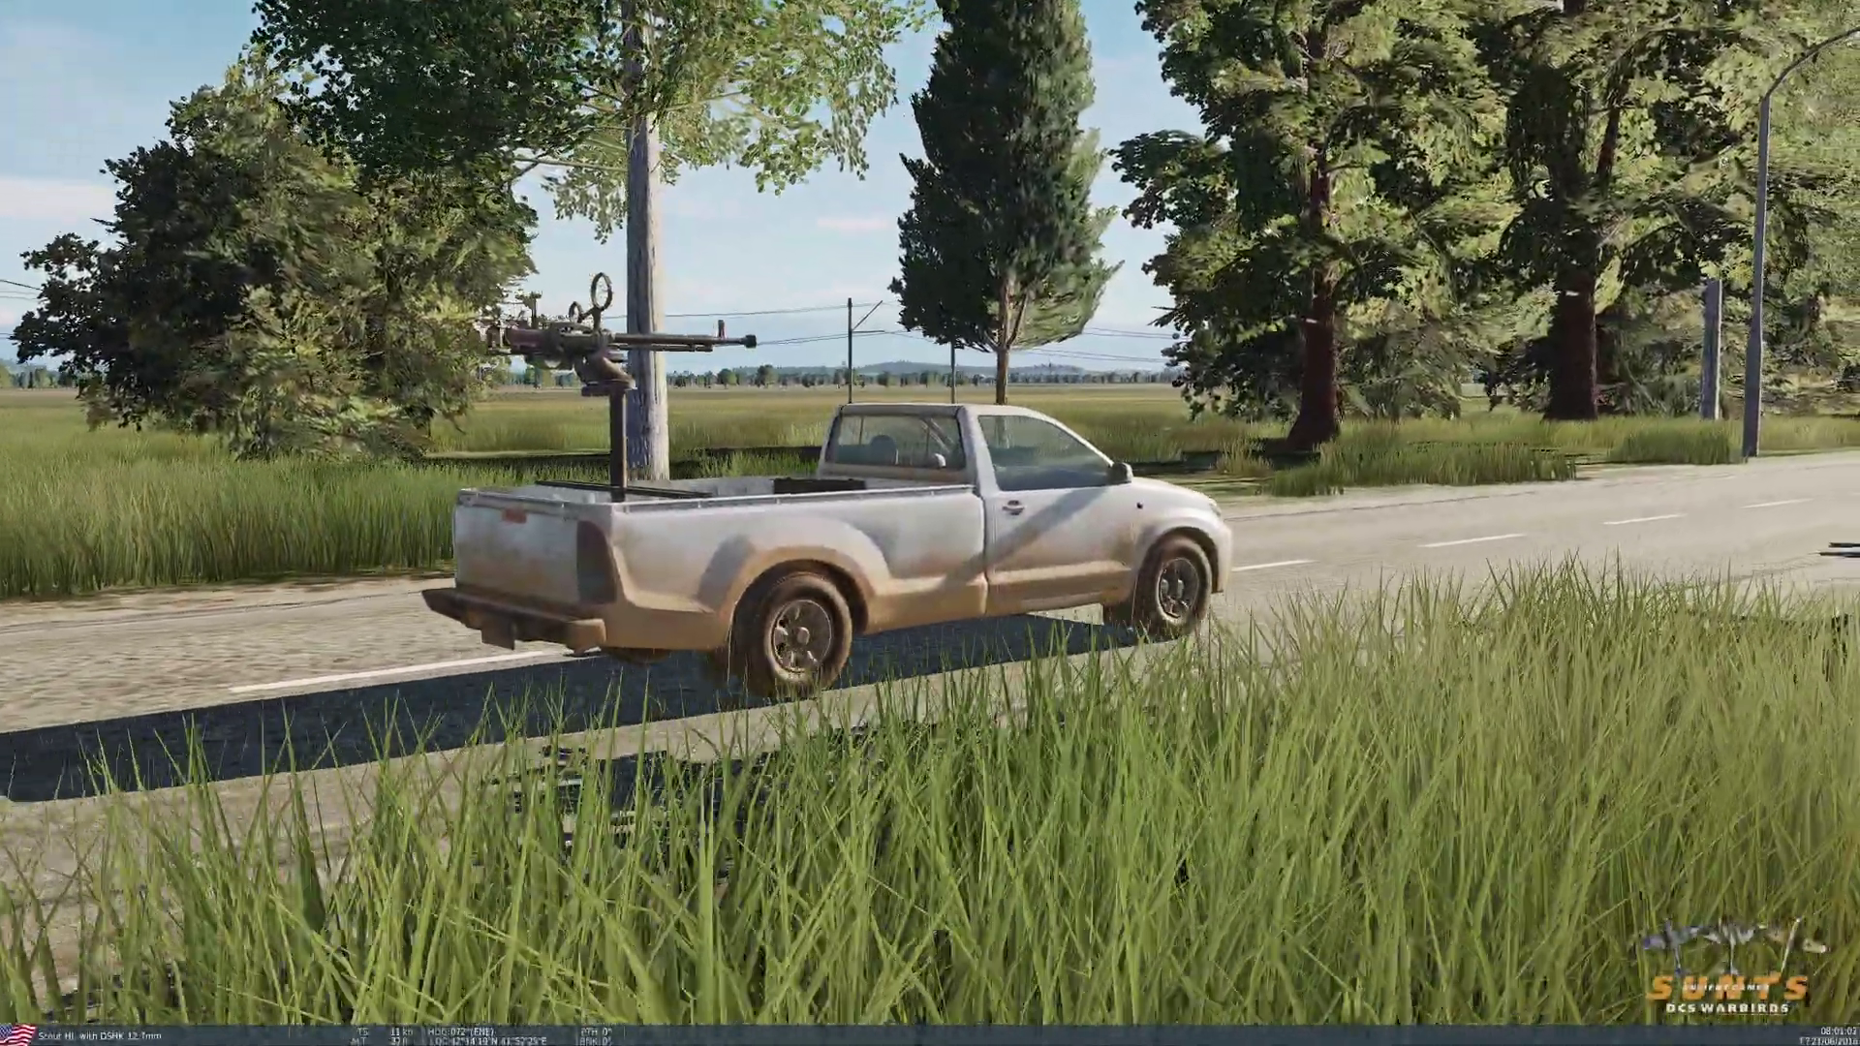
{"action": "key", "text": "backslash"}
{"action": "key", "text": "F10"}
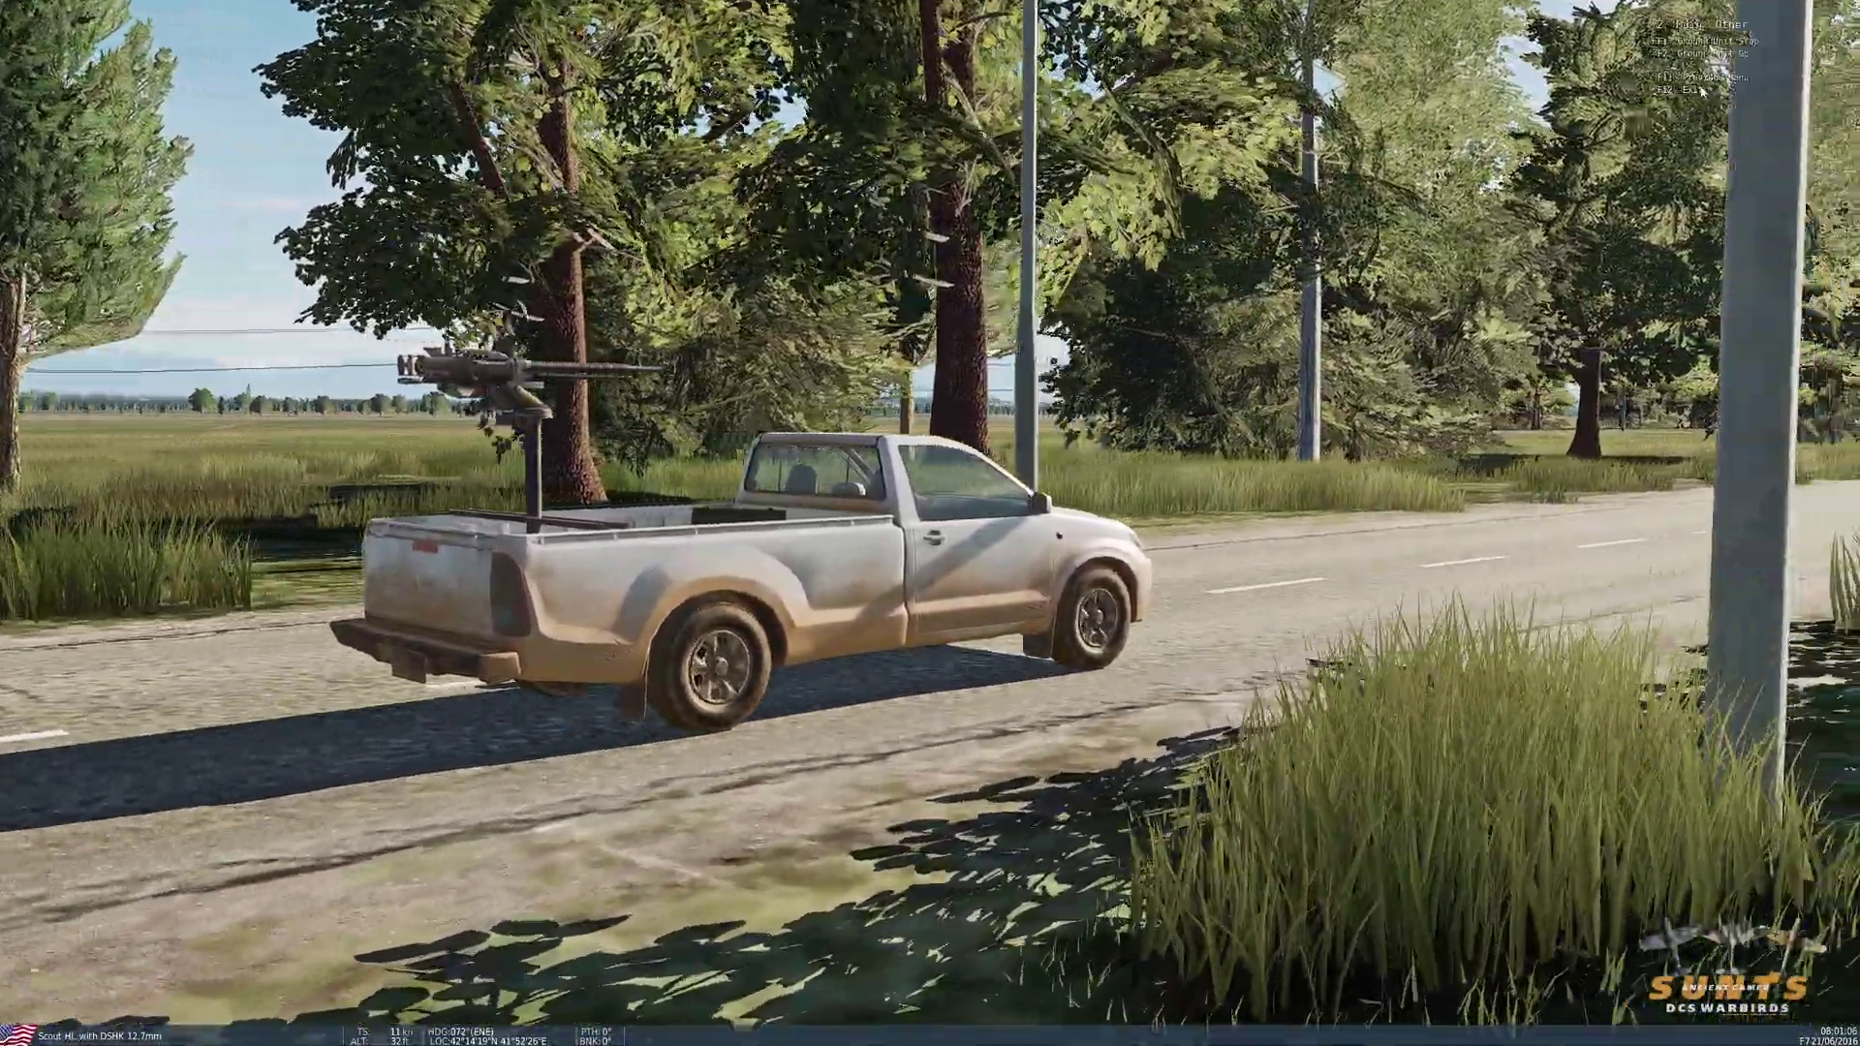